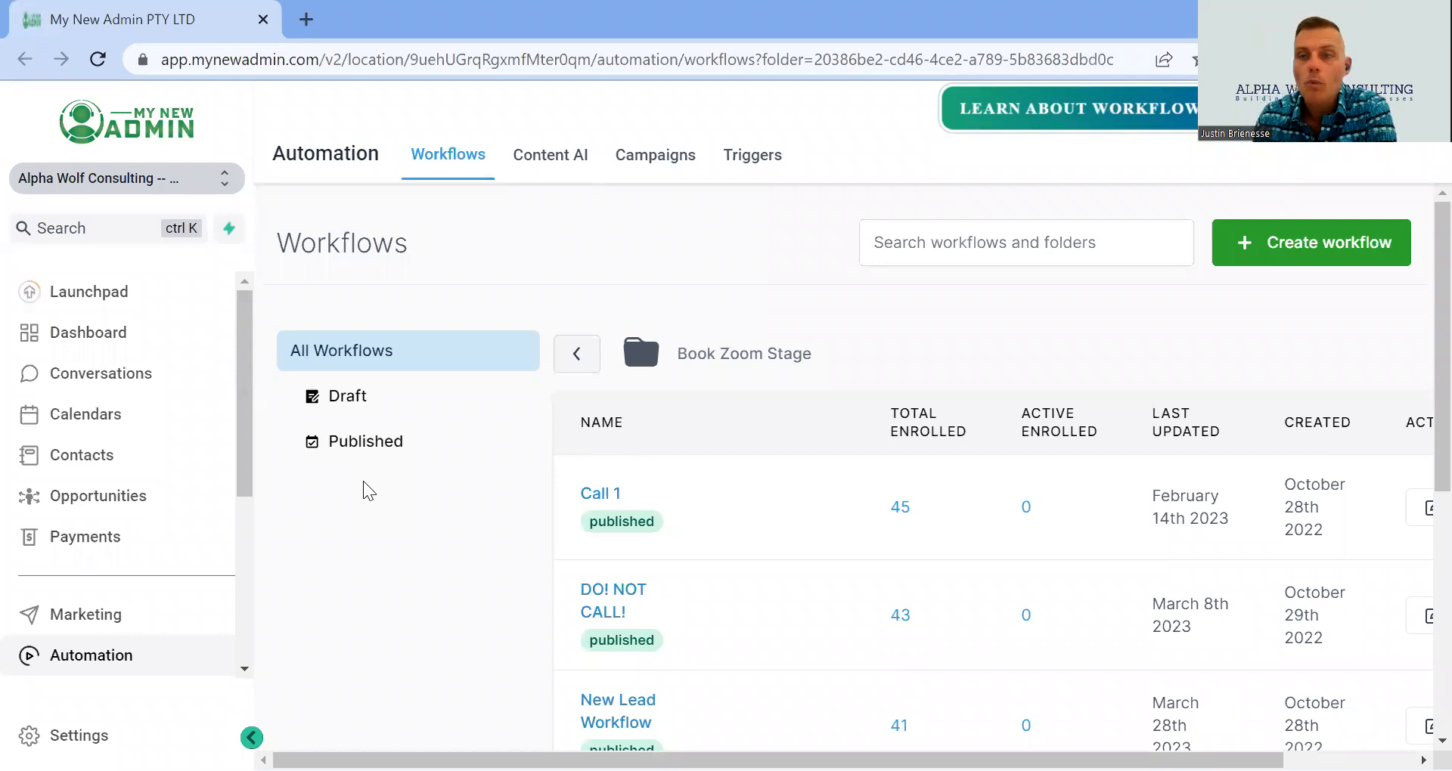
# - Leave Book Zoom Stage for the root Workflows list with After Sales Care, Book Zoom and Sign-Up folders
pyautogui.scroll(-4, 490, 432)
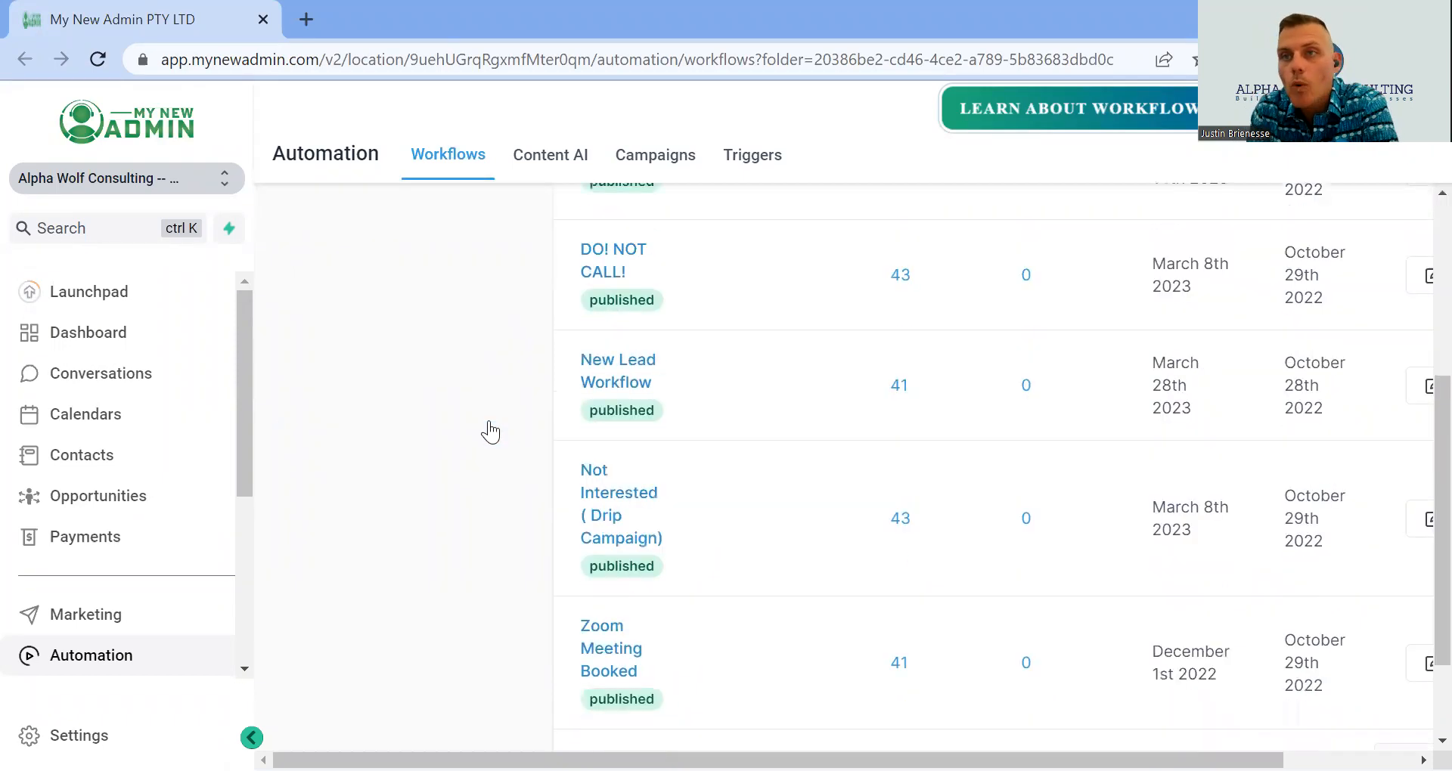
pyautogui.scroll(3, 506, 419)
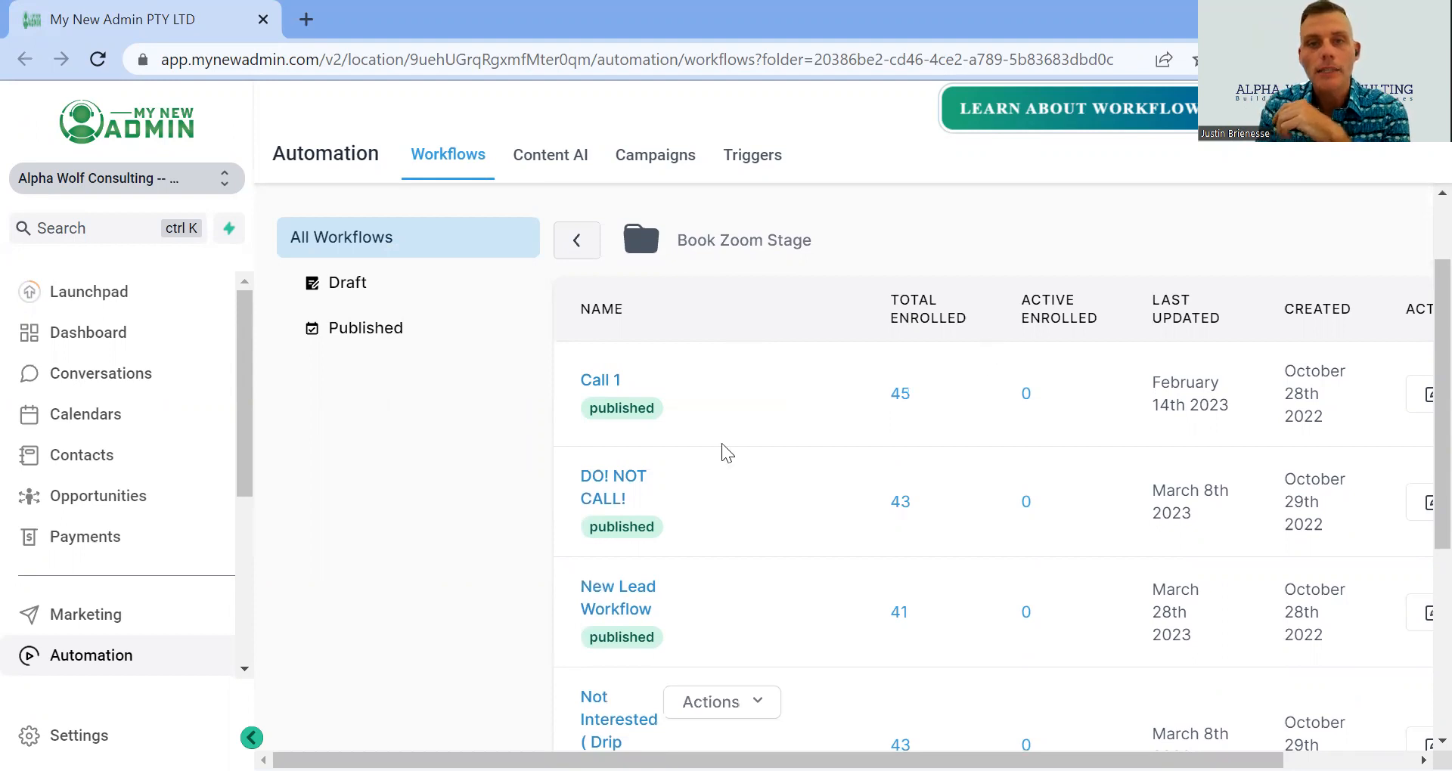
pyautogui.scroll(2, 718, 394)
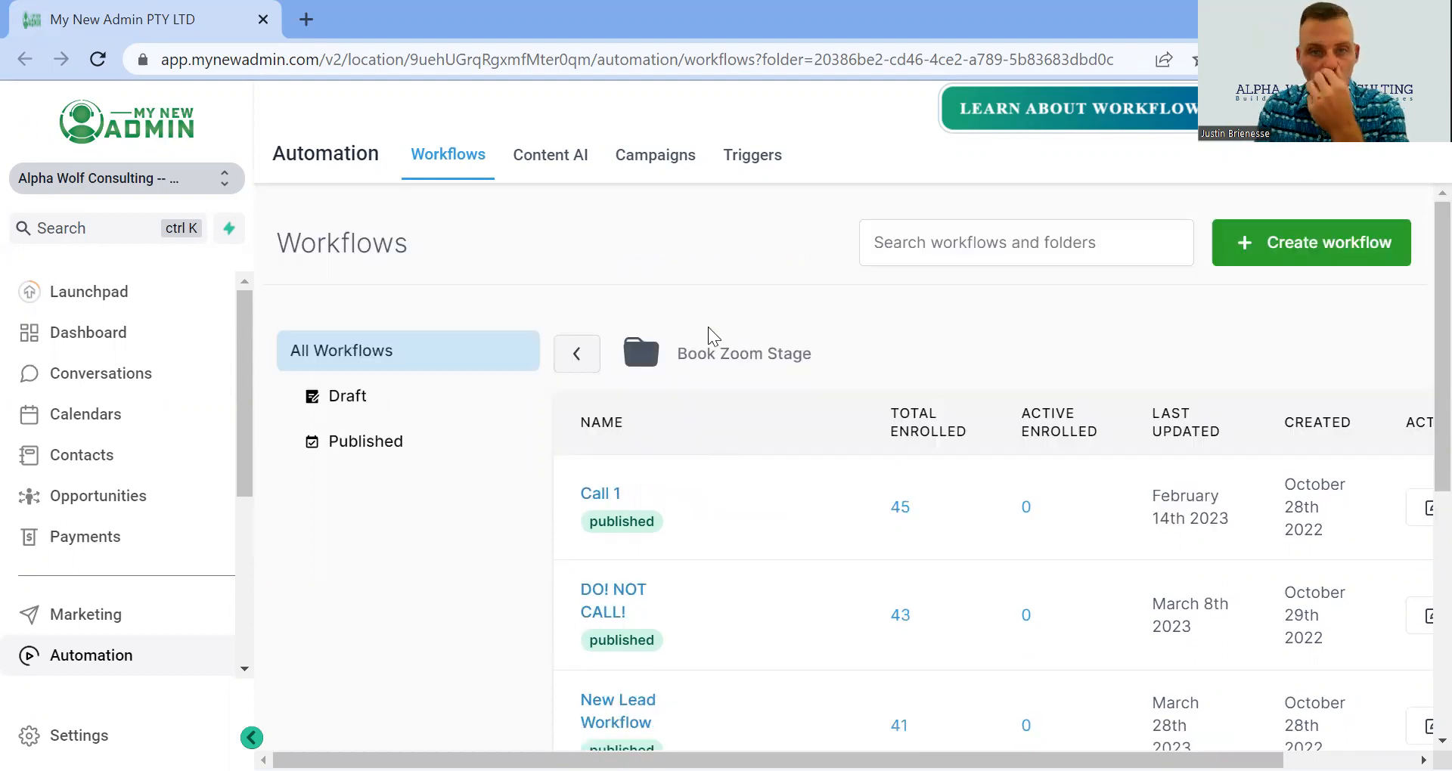
pyautogui.click(576, 354)
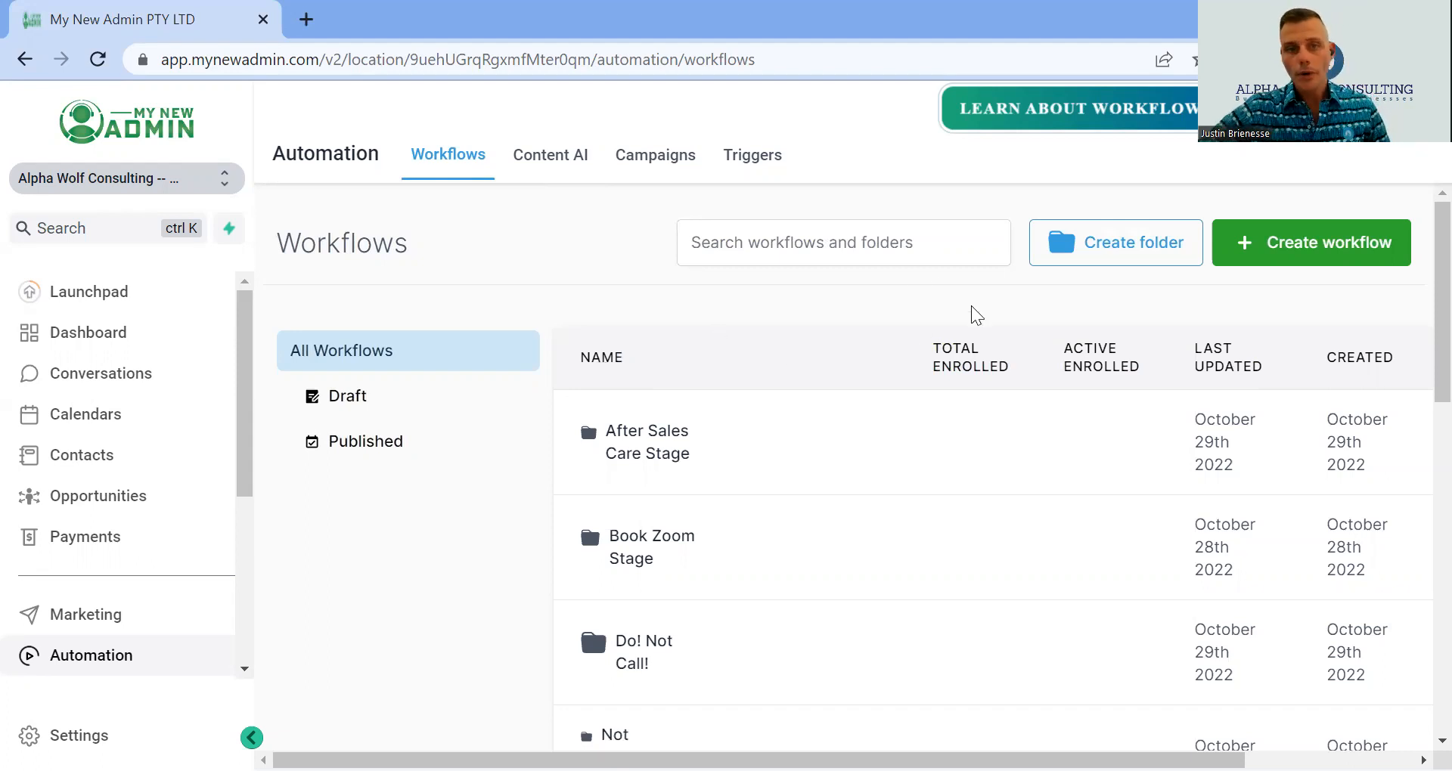
pyautogui.scroll(-2, 881, 333)
pyautogui.scroll(-1, 862, 355)
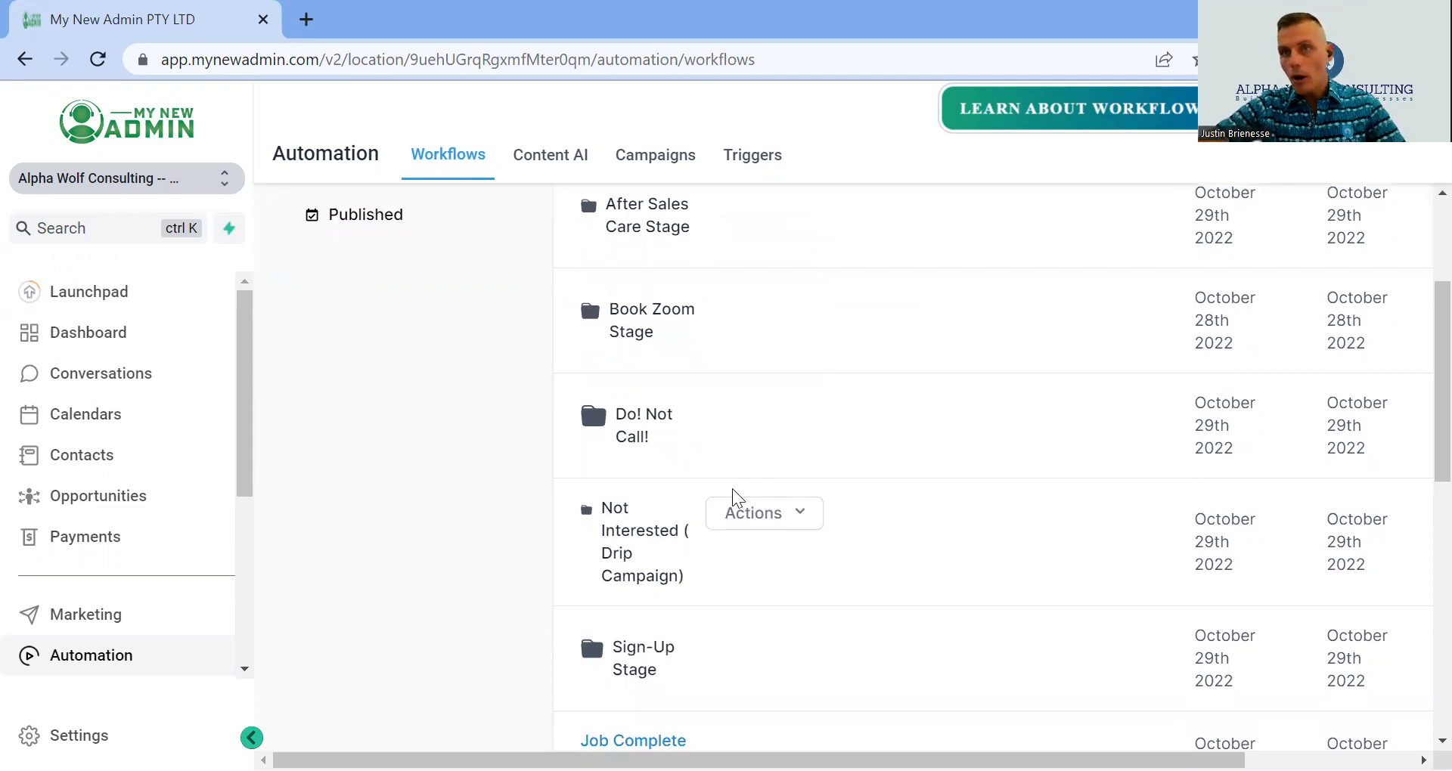
pyautogui.scroll(1, 718, 499)
pyautogui.scroll(3, 695, 499)
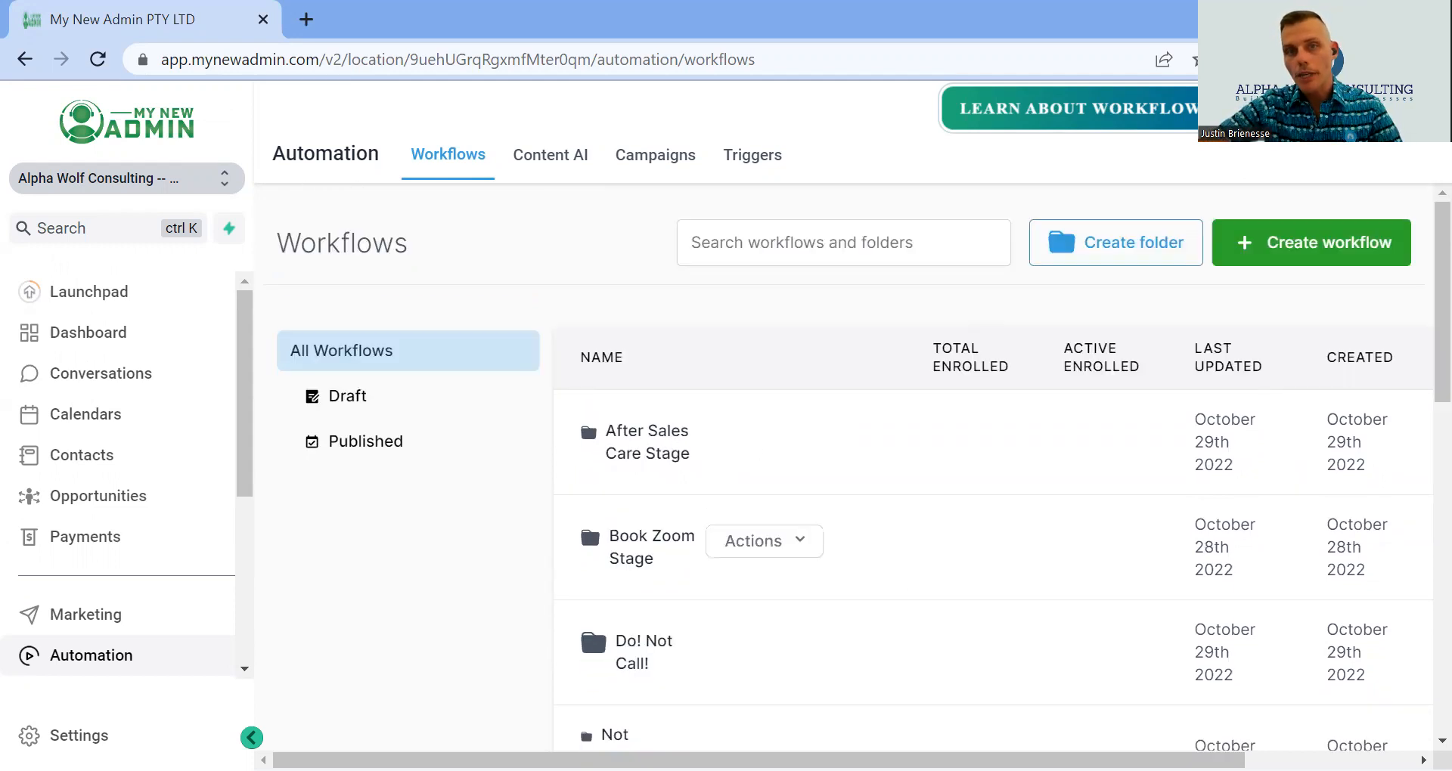
pyautogui.scroll(-3, 868, 565)
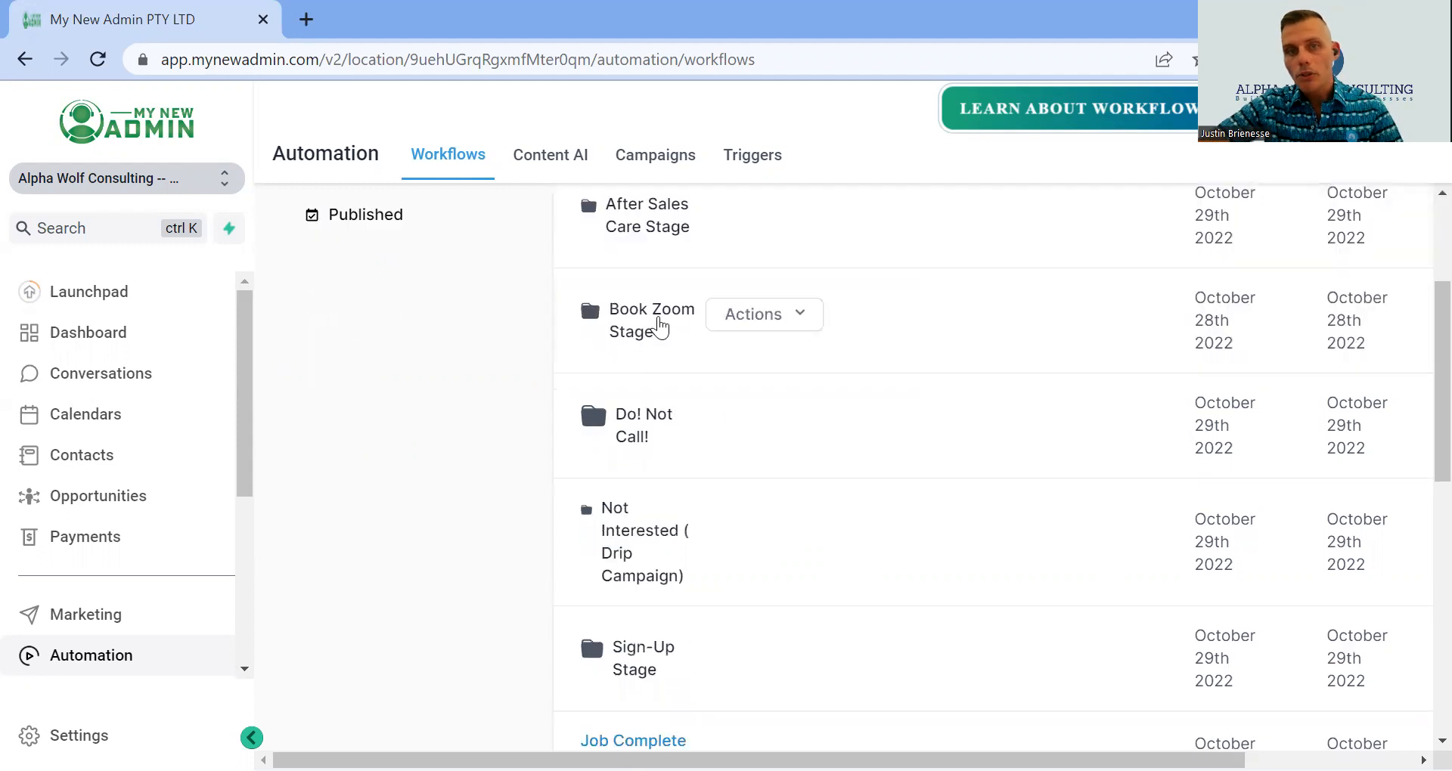
# - Reopen the Book Zoom Stage folder and browse its 5 published workflows, from Call 1 to Zoom Meeting Booked
pyautogui.click(656, 325)
pyautogui.scroll(-2, 915, 356)
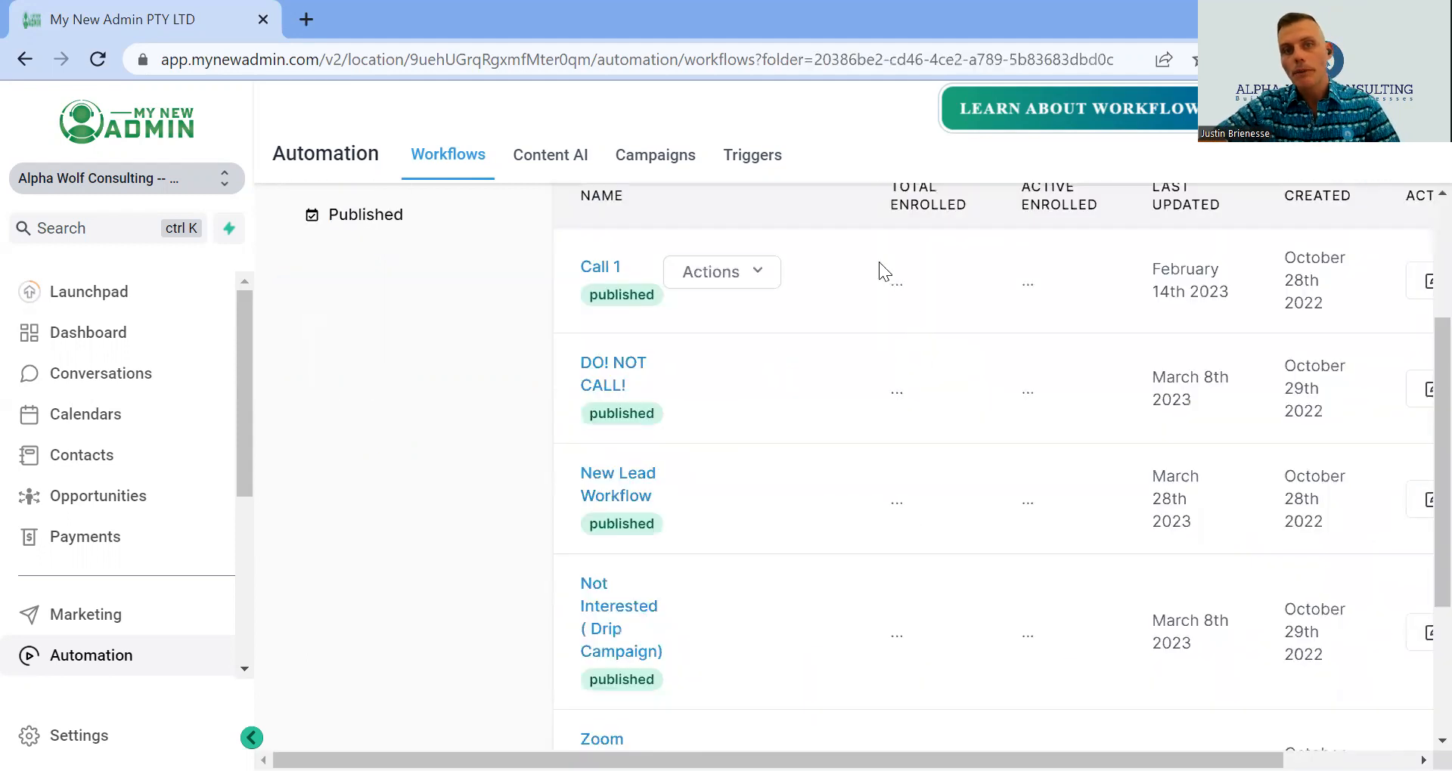
pyautogui.scroll(-1, 877, 264)
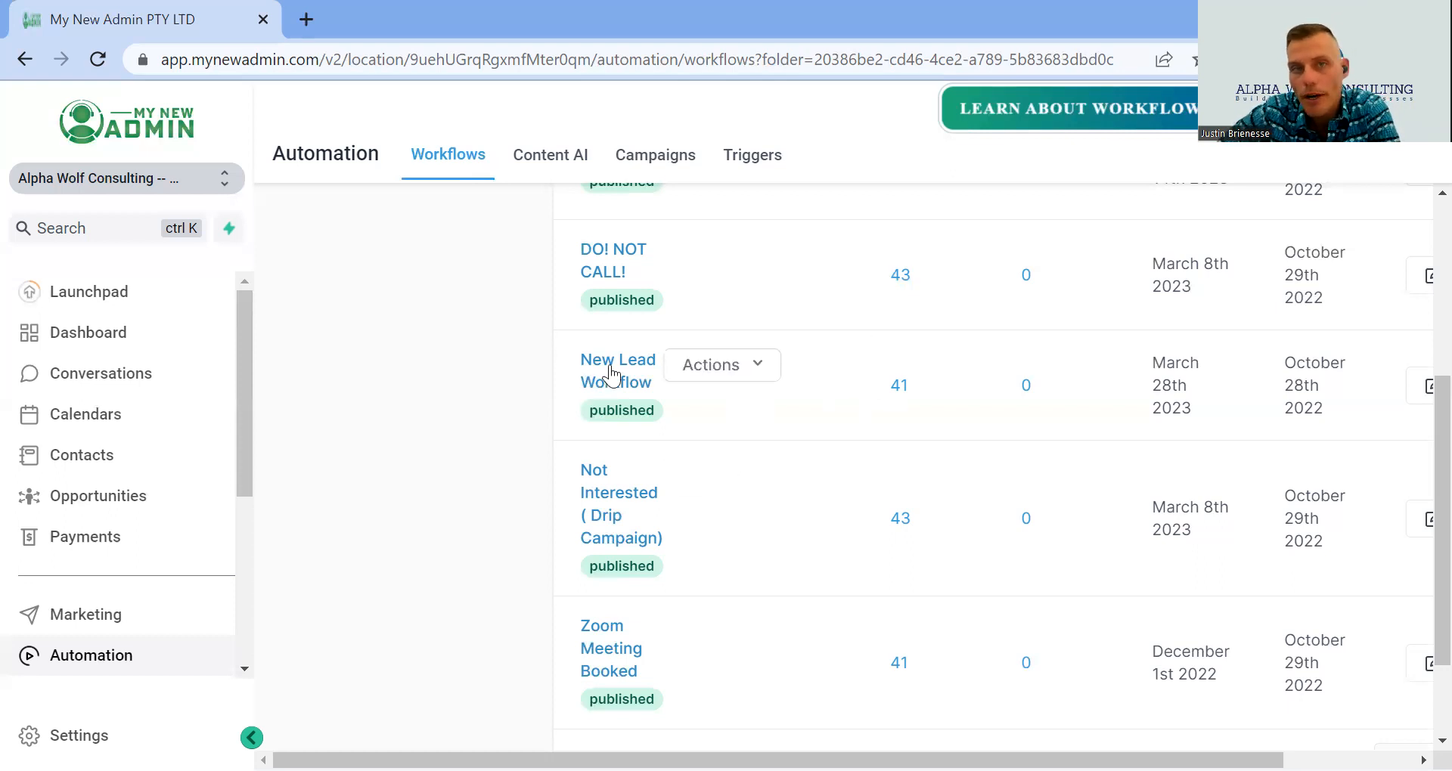
pyautogui.scroll(3, 651, 586)
pyautogui.scroll(-3, 652, 586)
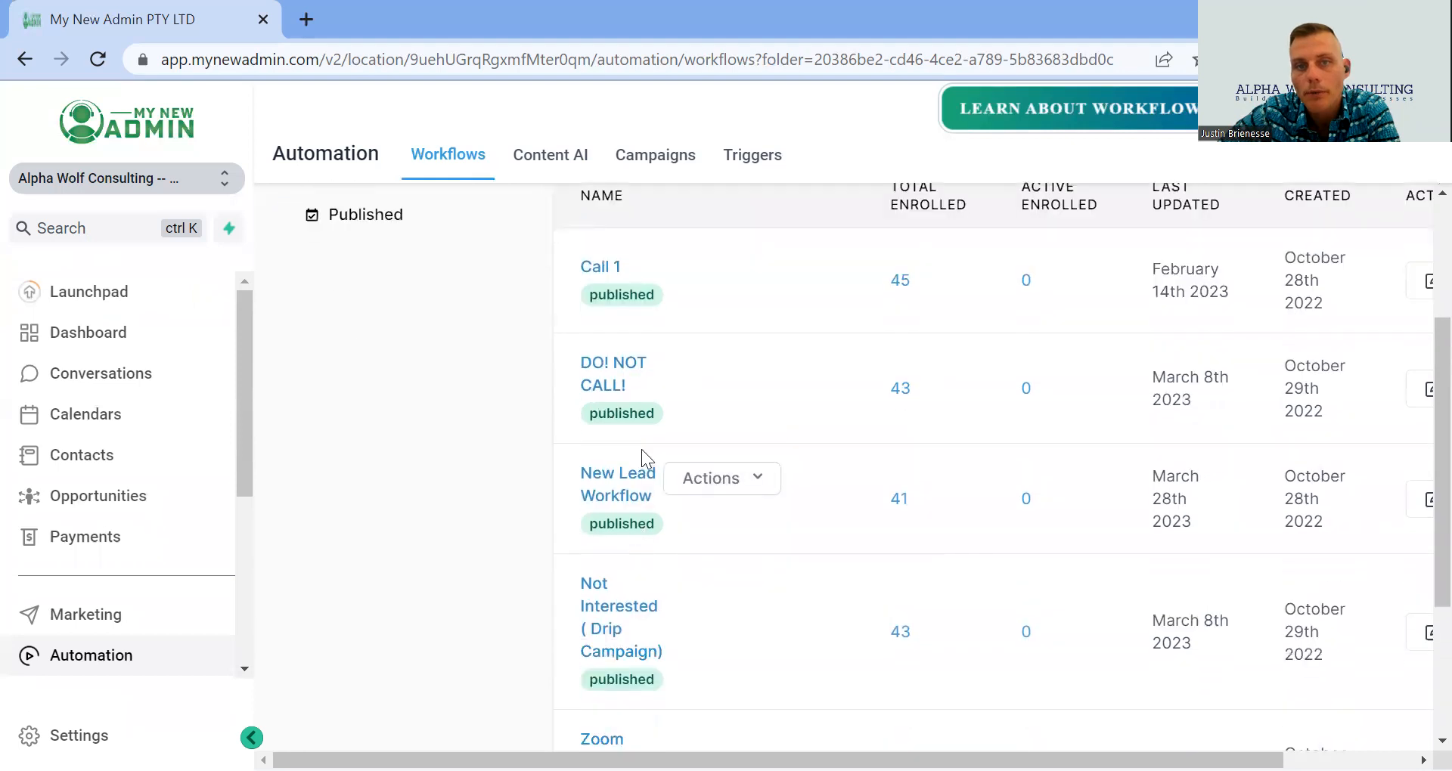
pyautogui.scroll(-2, 614, 388)
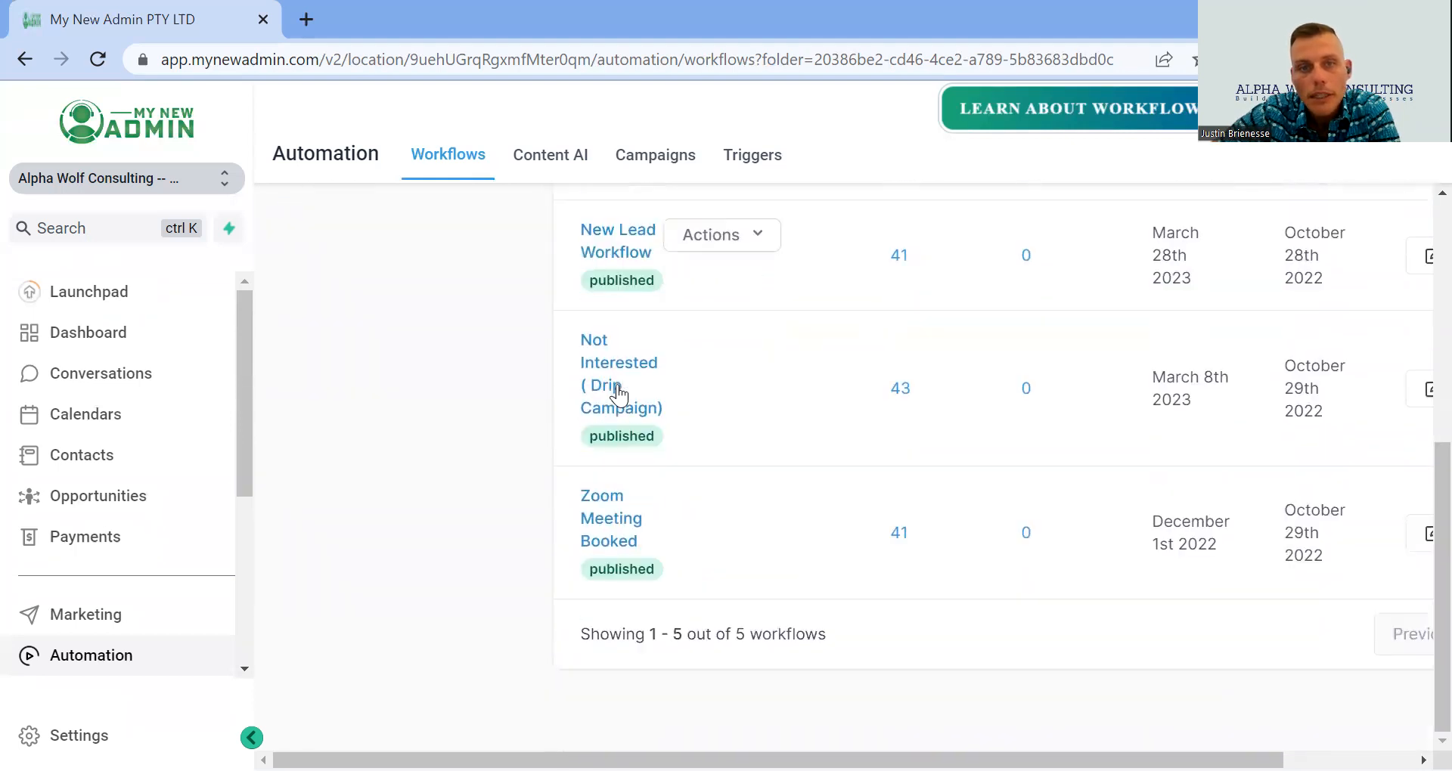
pyautogui.scroll(1, 619, 396)
pyautogui.scroll(3, 678, 431)
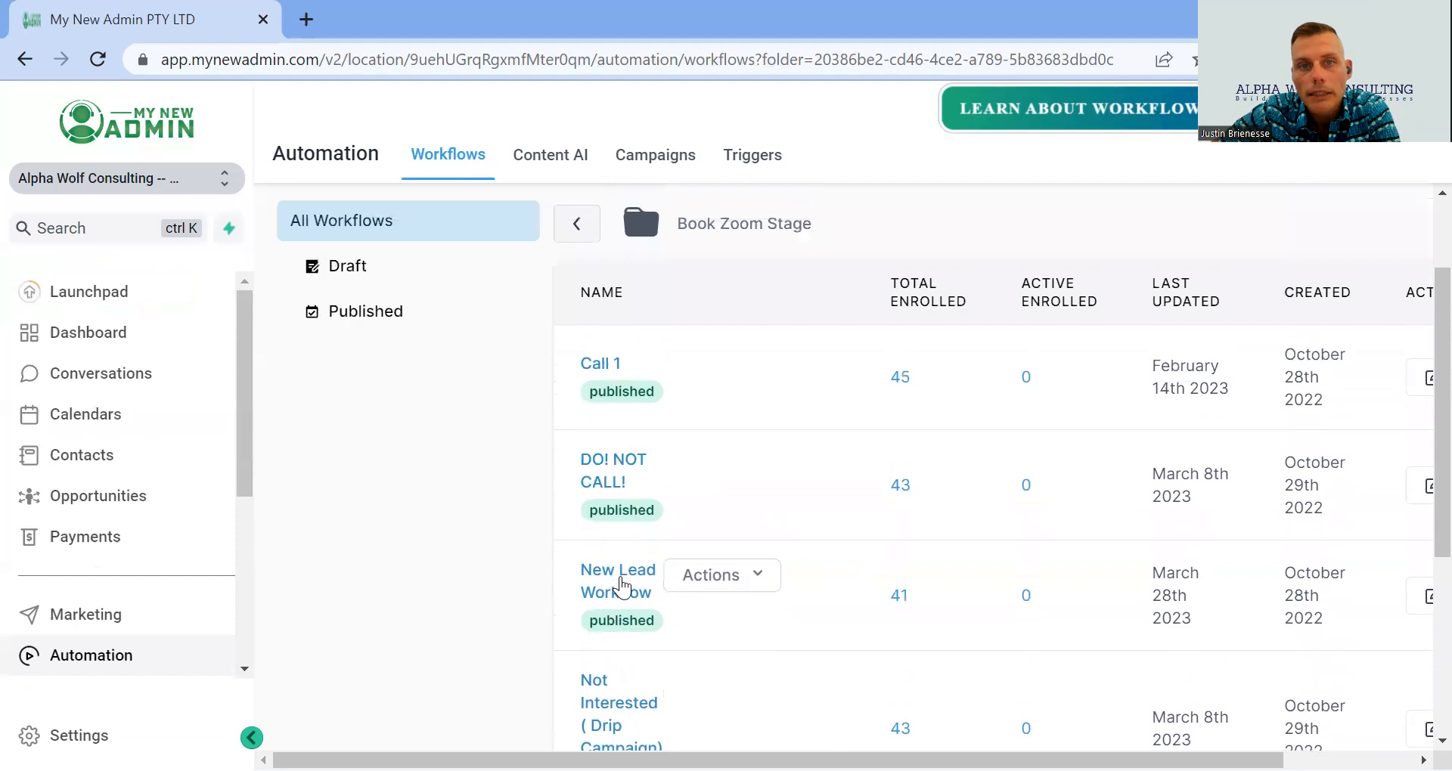
# - Open the New Lead Workflow to view its Form Submitted/Pipeline Stage Changed triggers and 2 Min Wait
pyautogui.click(618, 582)
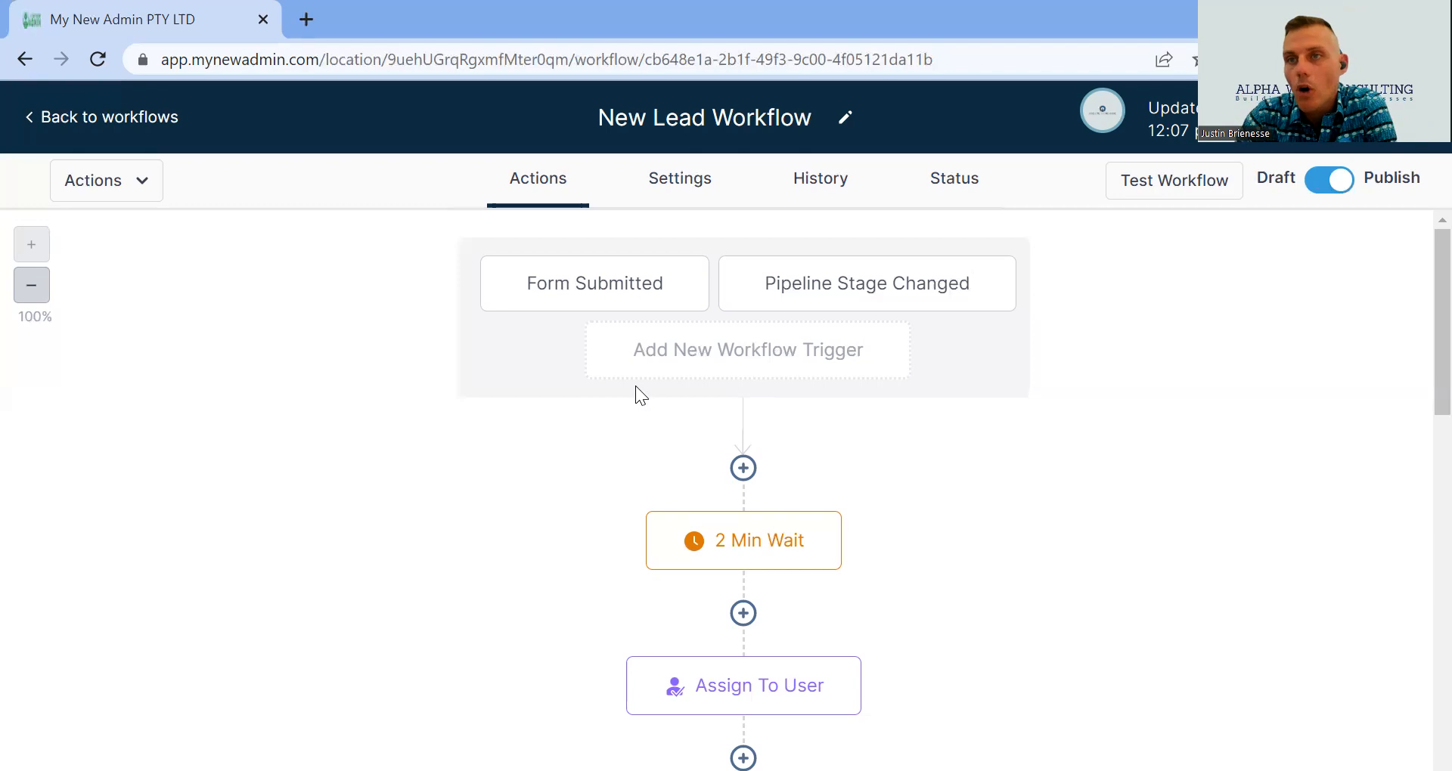
pyautogui.scroll(-2, 634, 391)
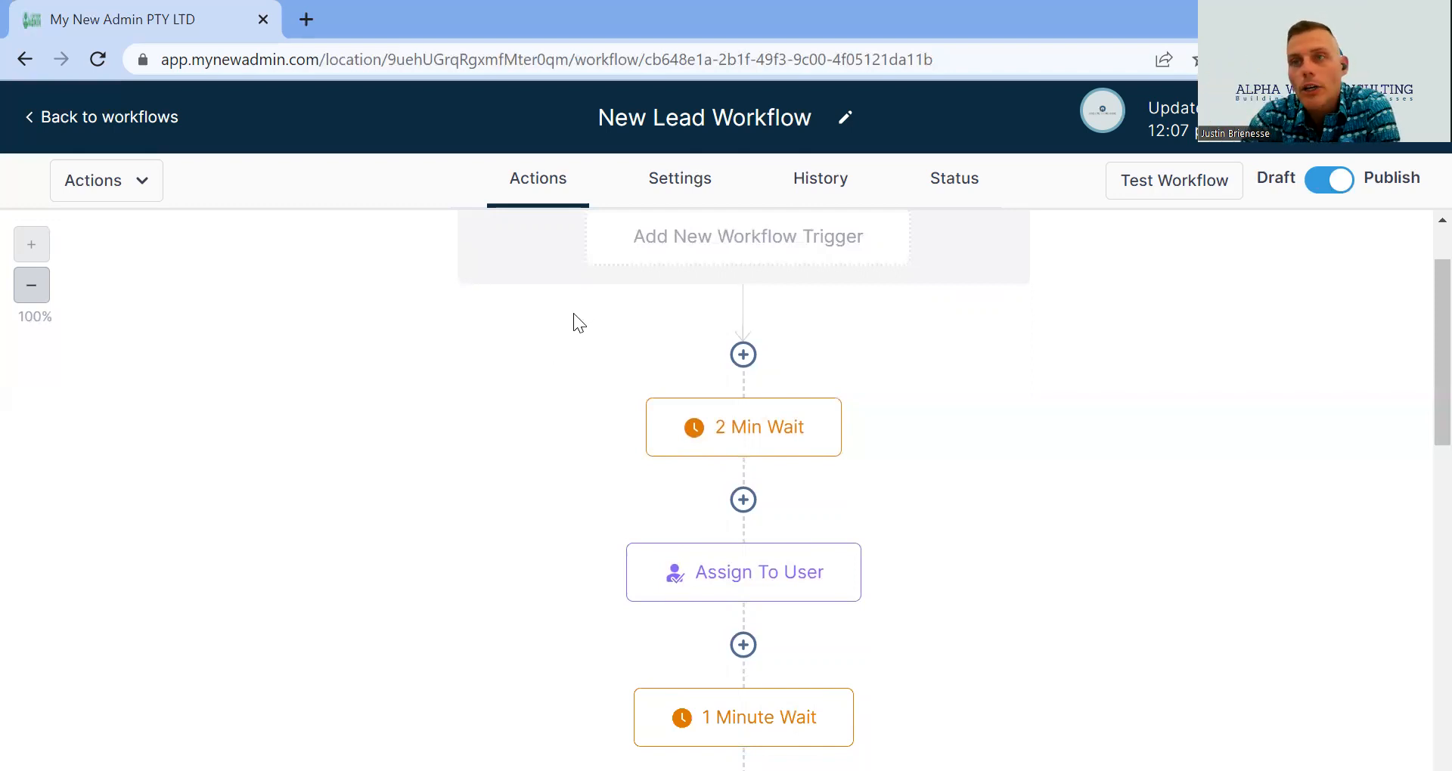
pyautogui.scroll(2, 571, 316)
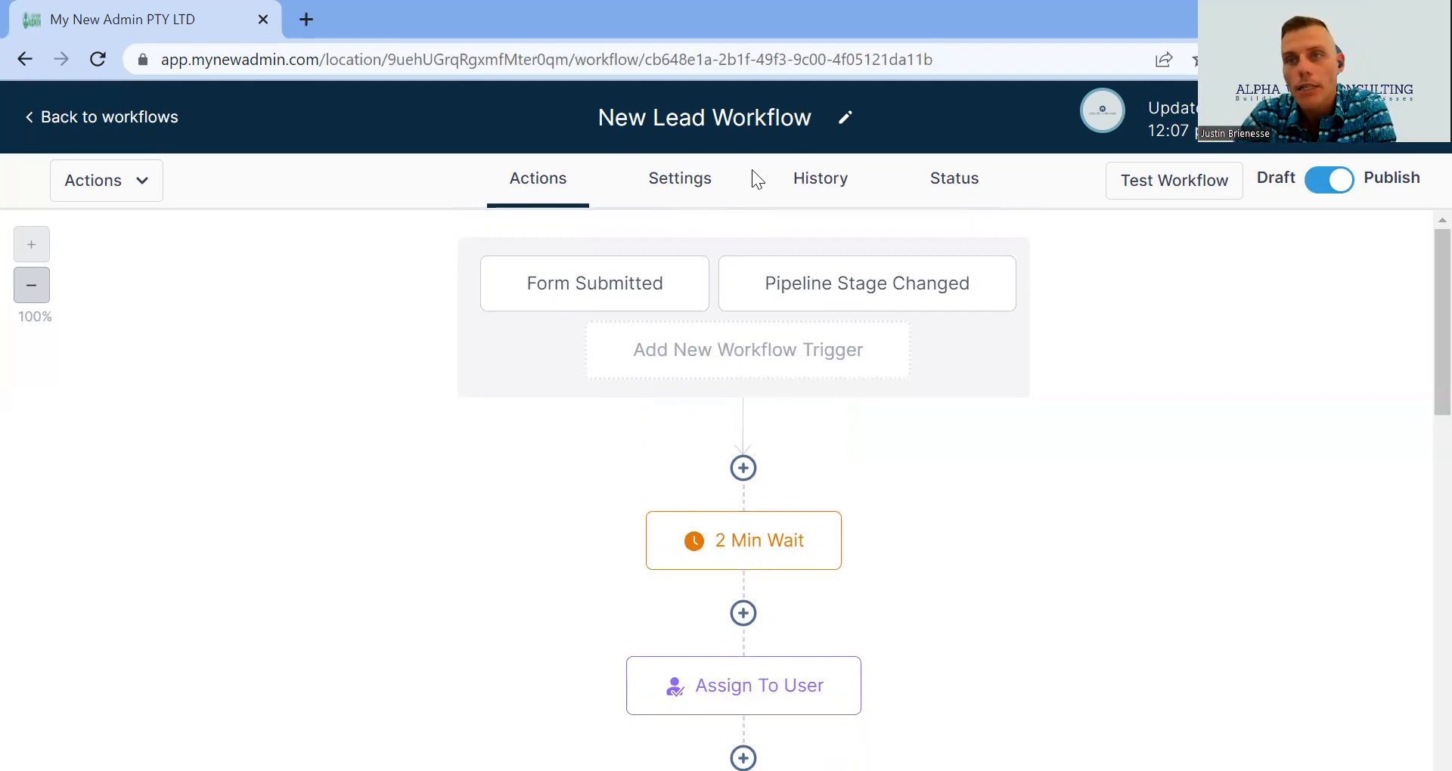
pyautogui.scroll(-2, 747, 227)
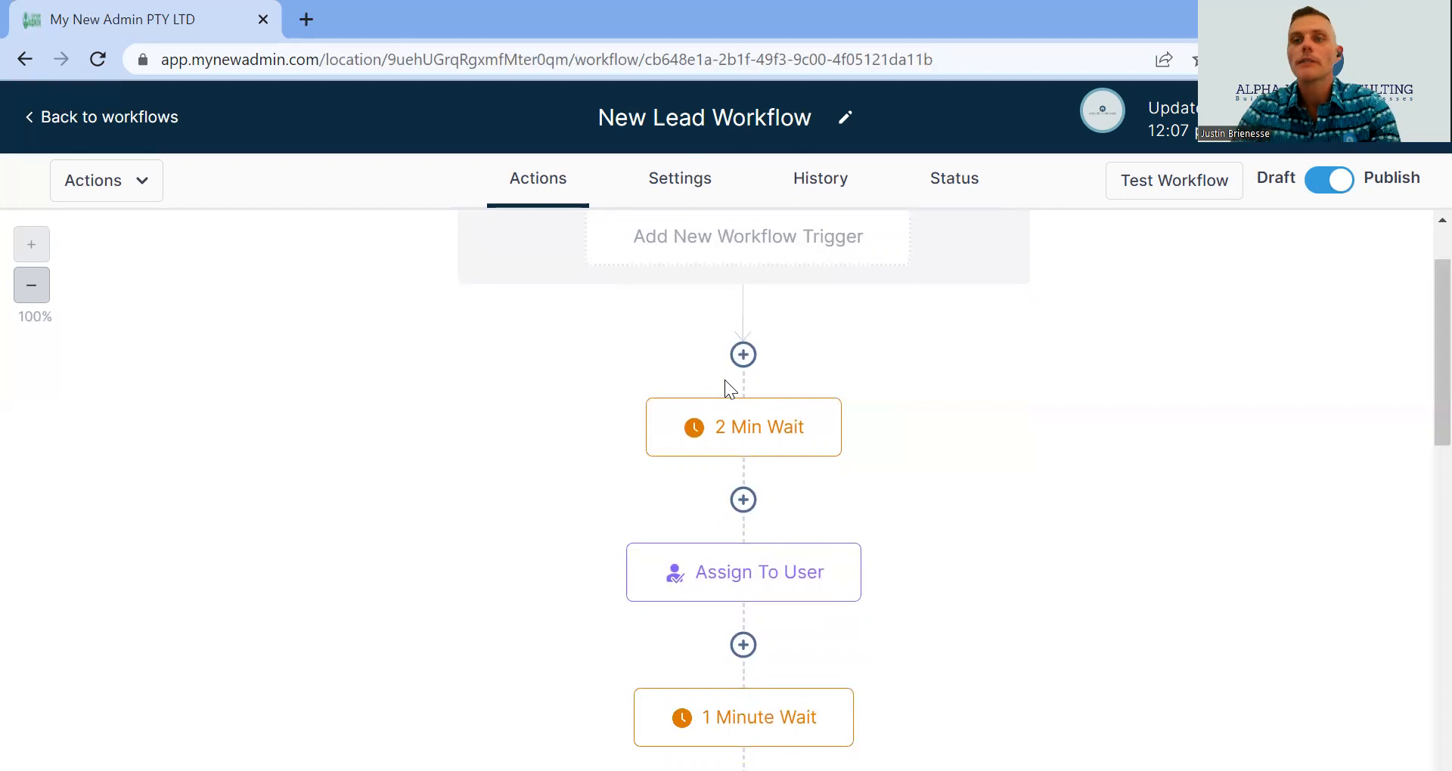
pyautogui.scroll(-3, 756, 382)
pyautogui.moveTo(822, 500)
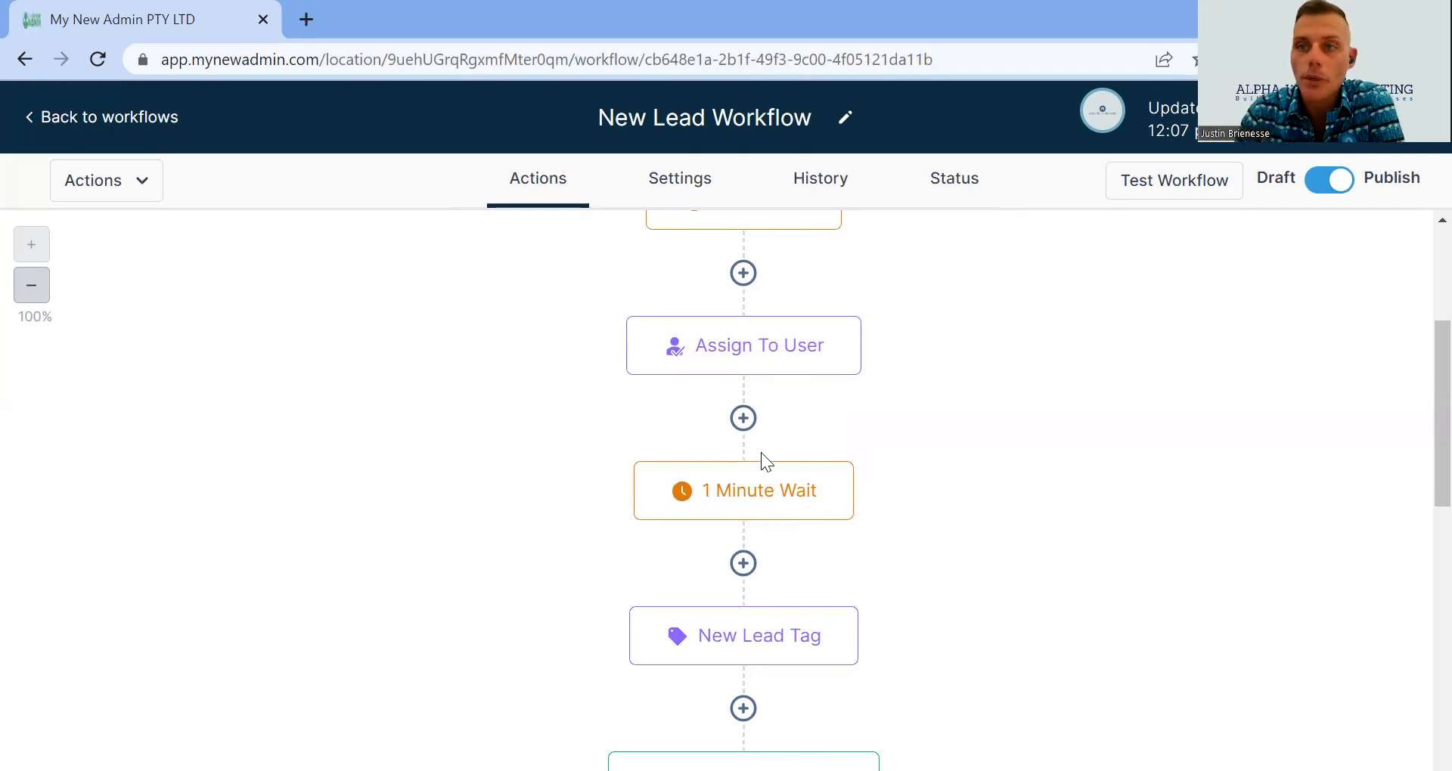
pyautogui.scroll(1, 731, 359)
pyautogui.scroll(2, 731, 359)
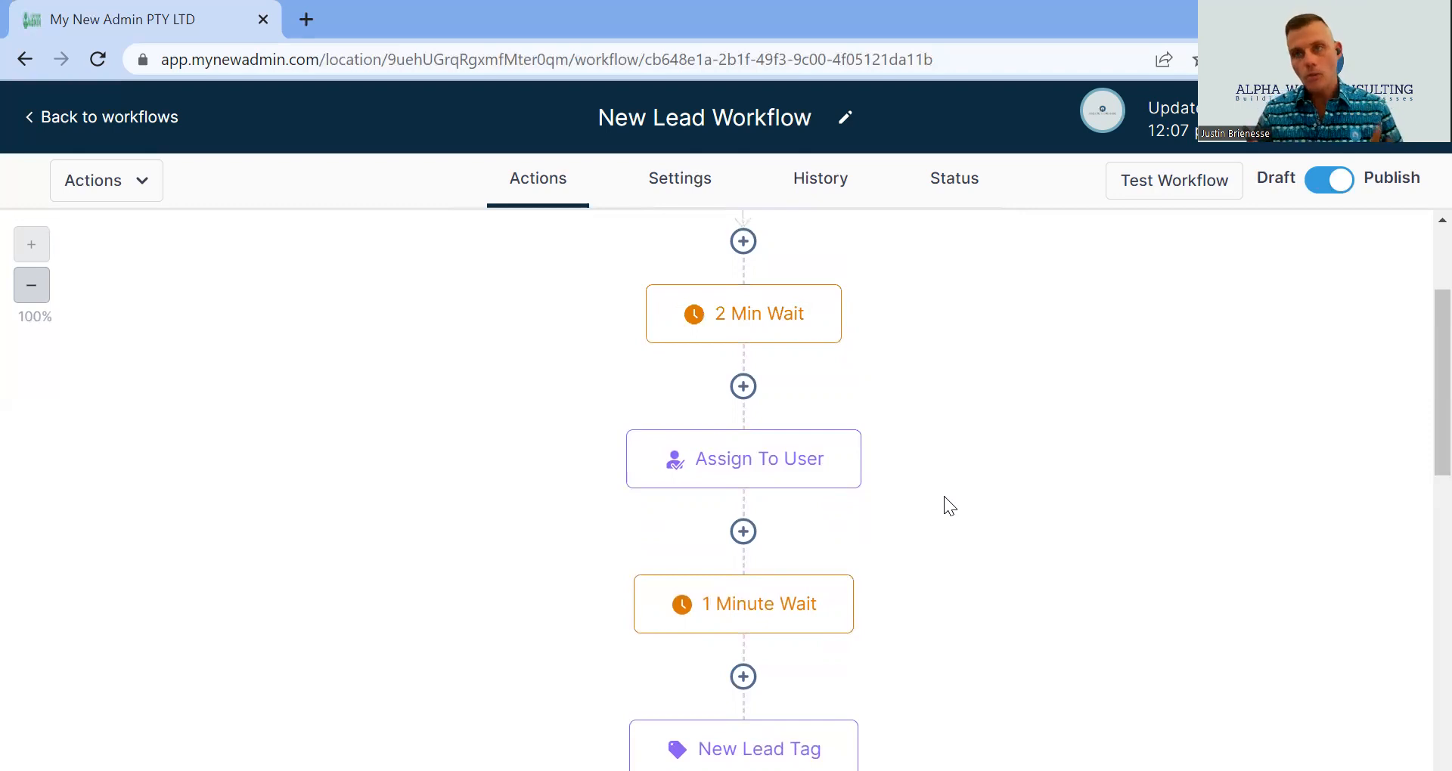
pyautogui.scroll(-1, 793, 431)
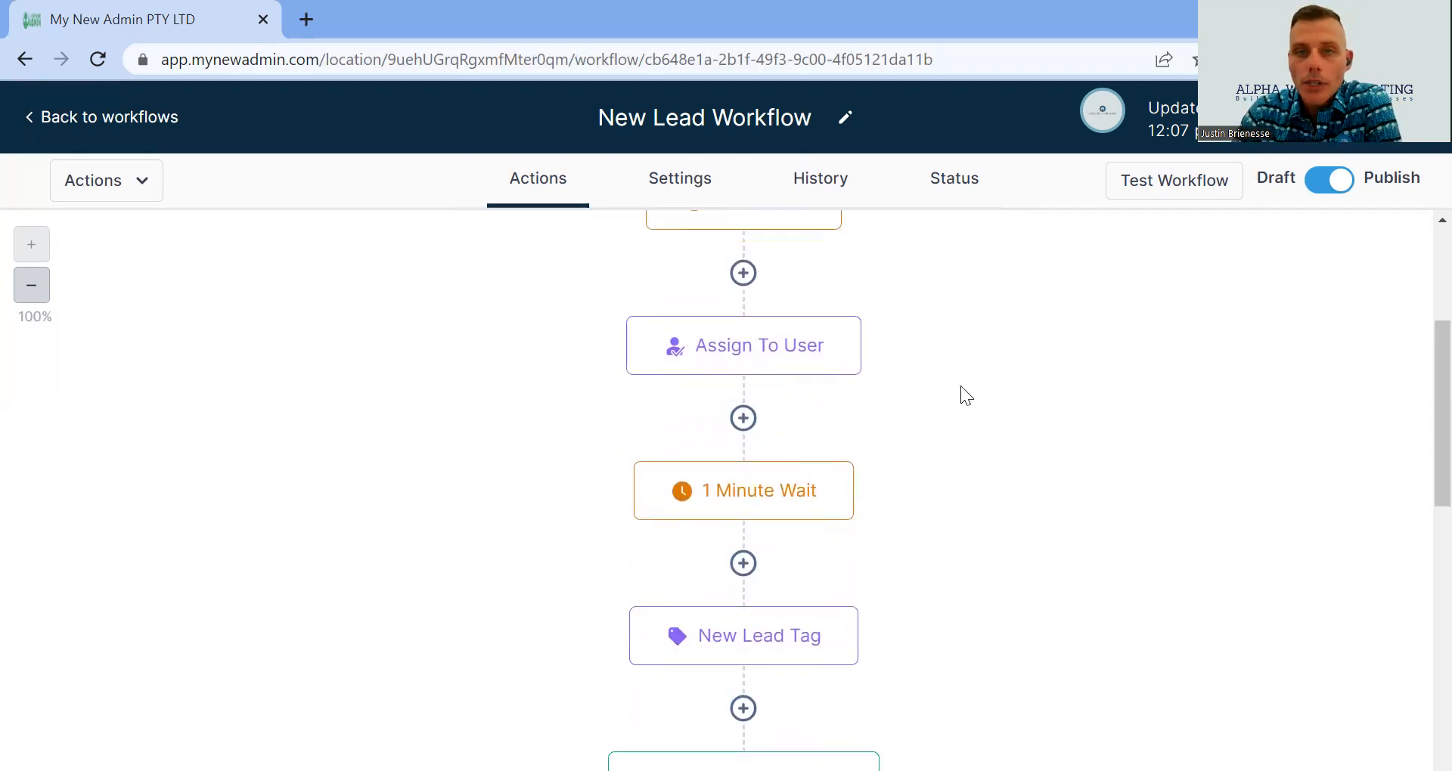
pyautogui.scroll(2, 945, 391)
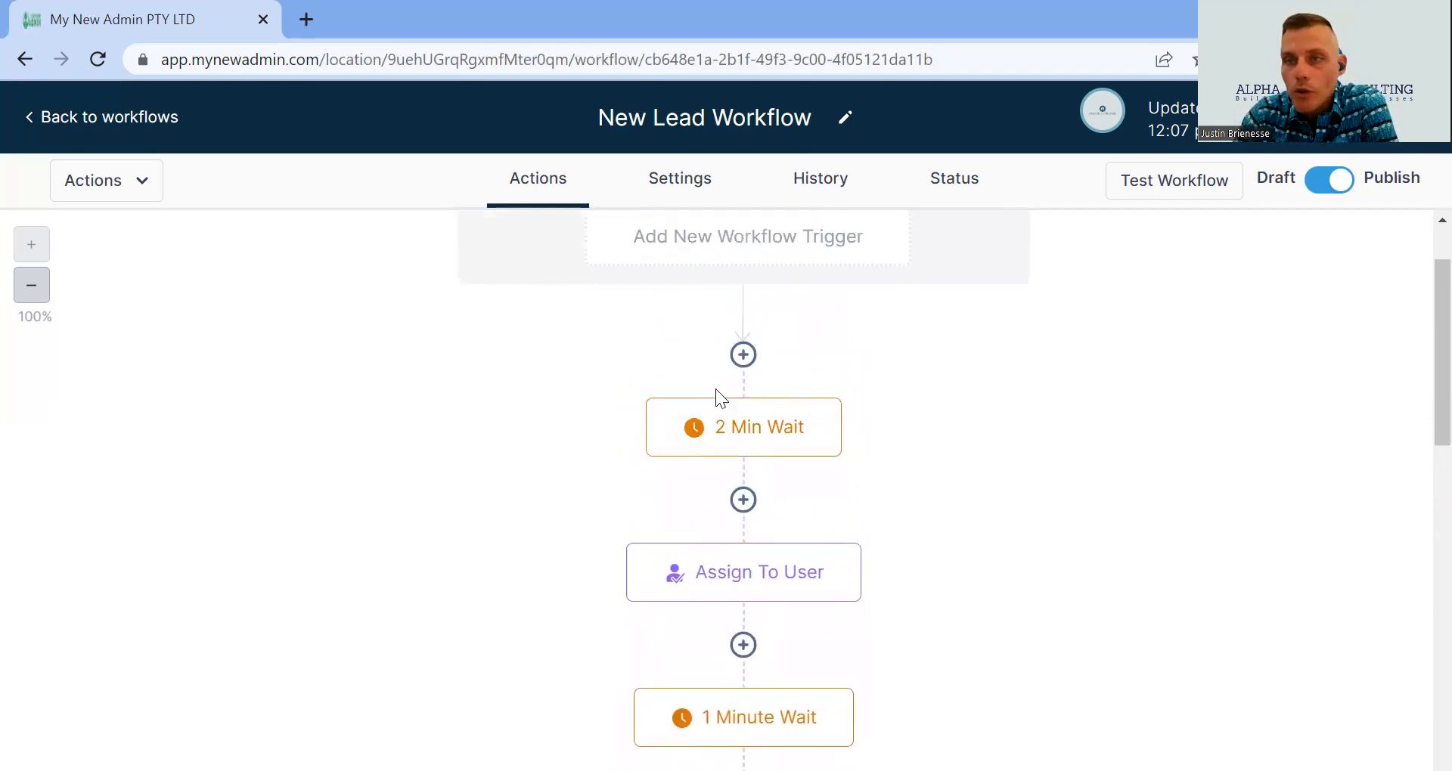
pyautogui.scroll(-1, 715, 389)
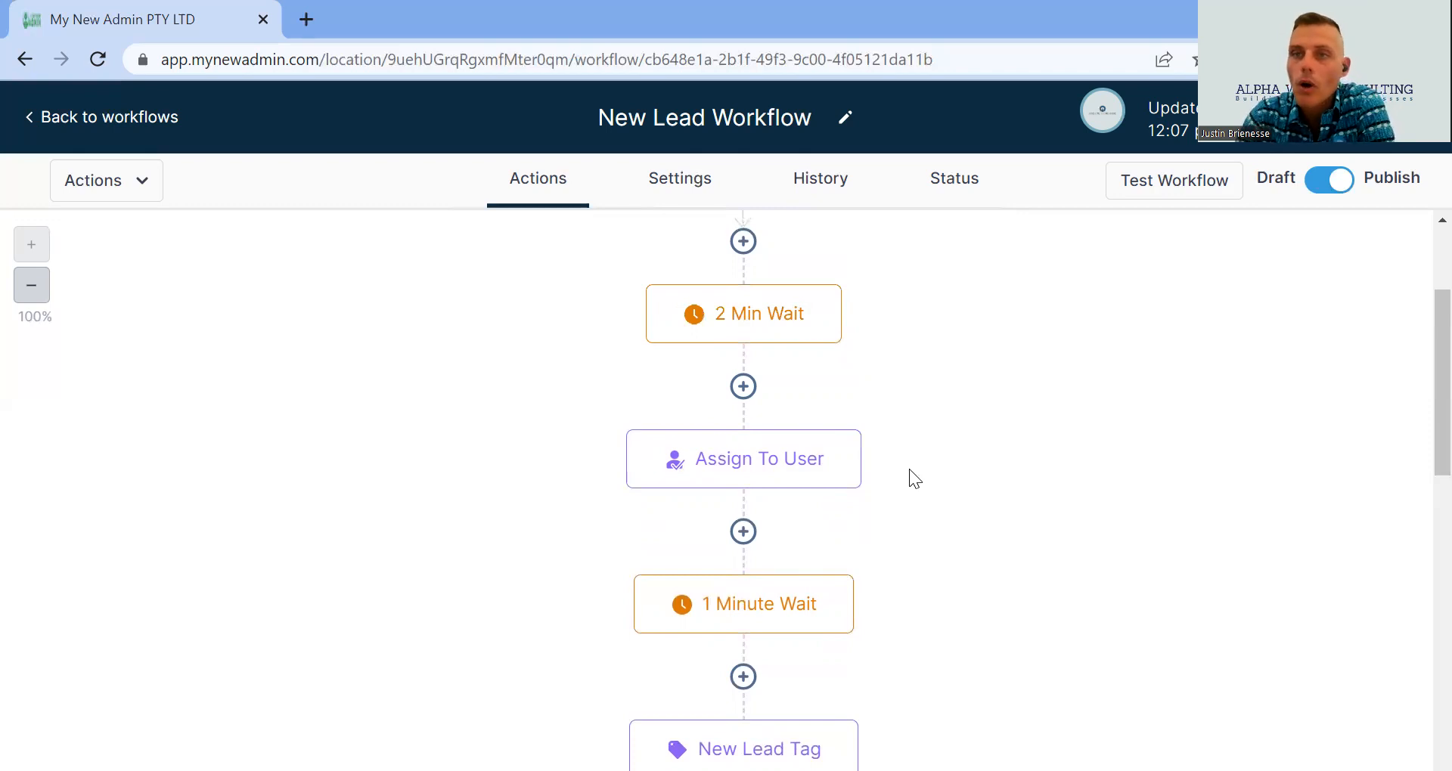
# - Scroll the New Lead Workflow canvas past New Lead Tag to reveal Create Opportunity and 15 Min Wait
pyautogui.scroll(-3, 827, 397)
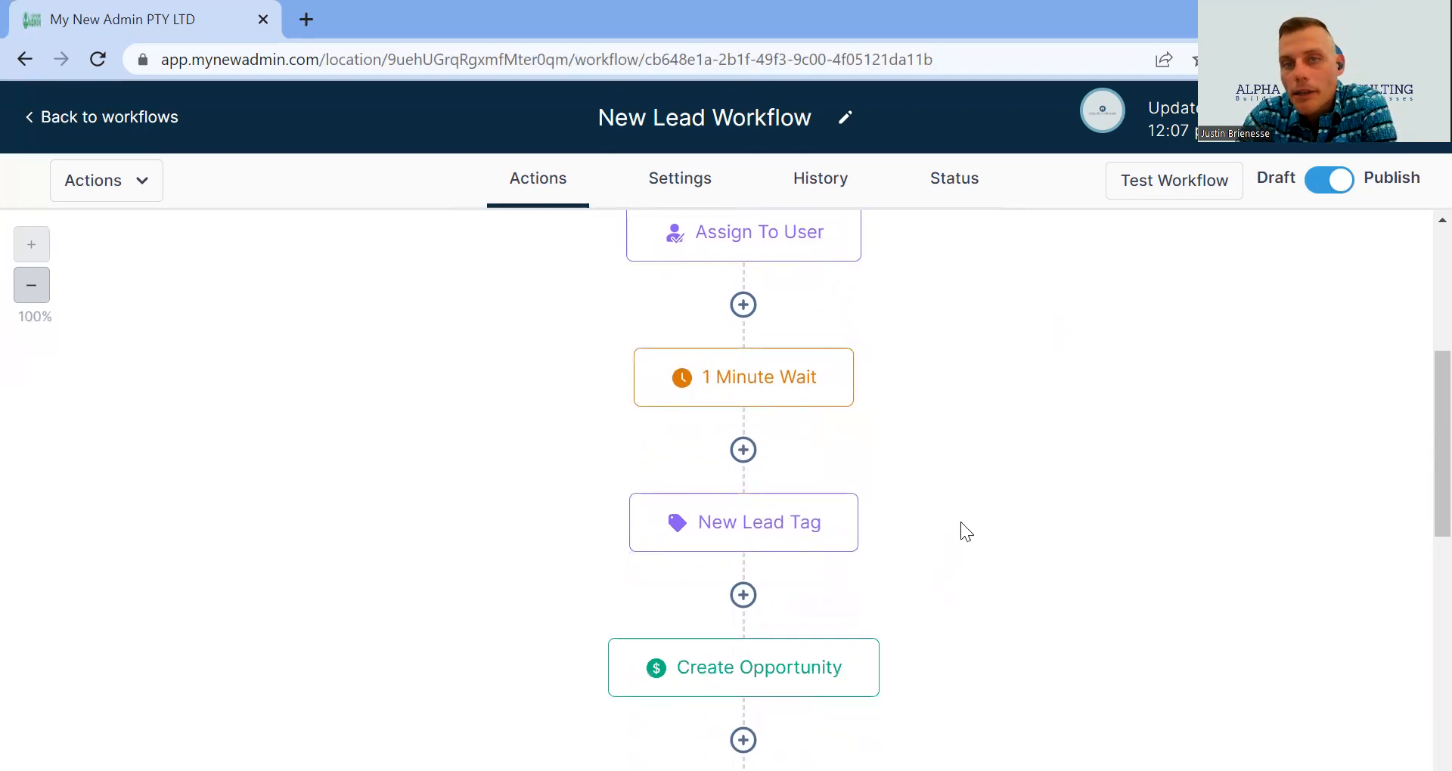
pyautogui.moveTo(796, 391)
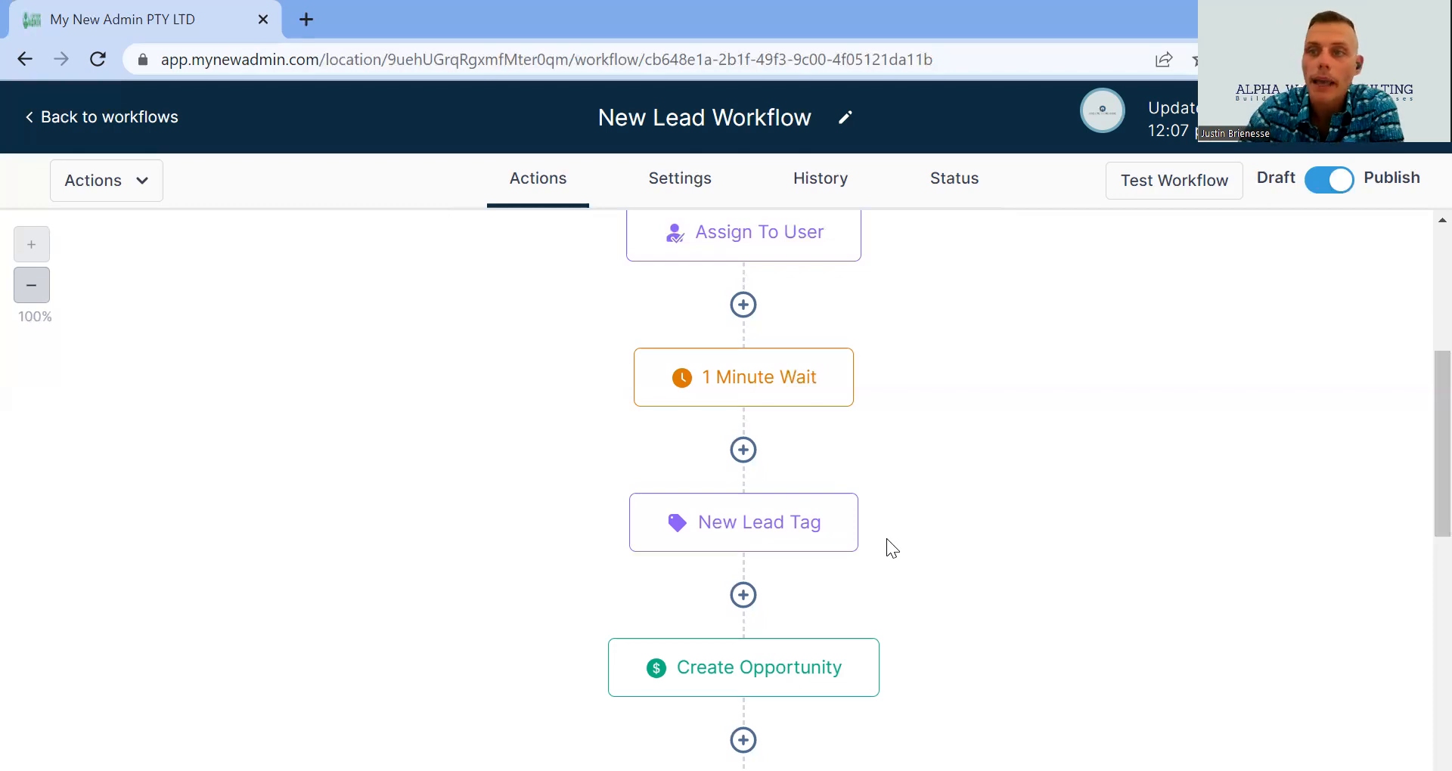
pyautogui.scroll(-2, 778, 452)
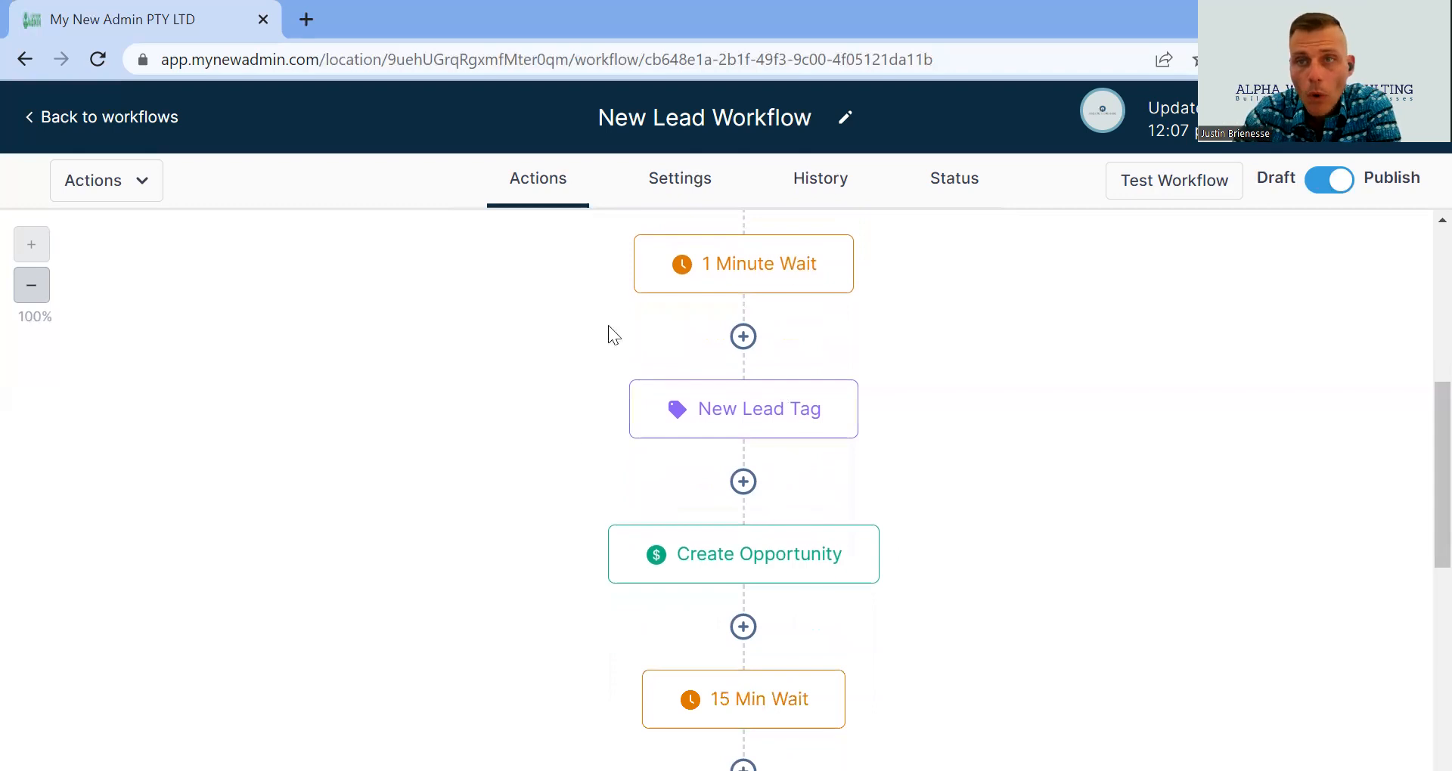
# - Review Create Opportunity settings: Book Zoom Stage pipeline, New Lead To Call stage, 115.00 value, open status
pyautogui.click(855, 575)
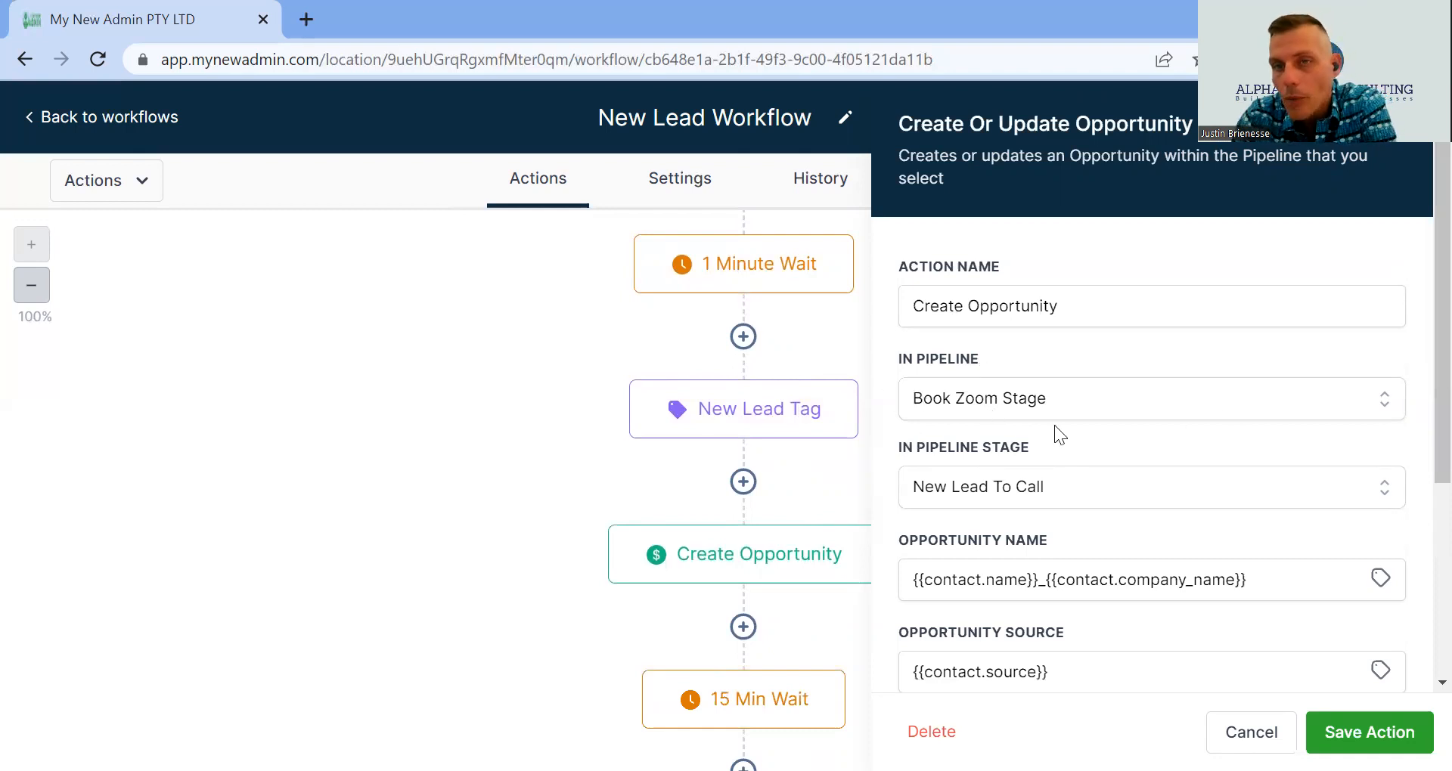
pyautogui.scroll(-3, 1073, 439)
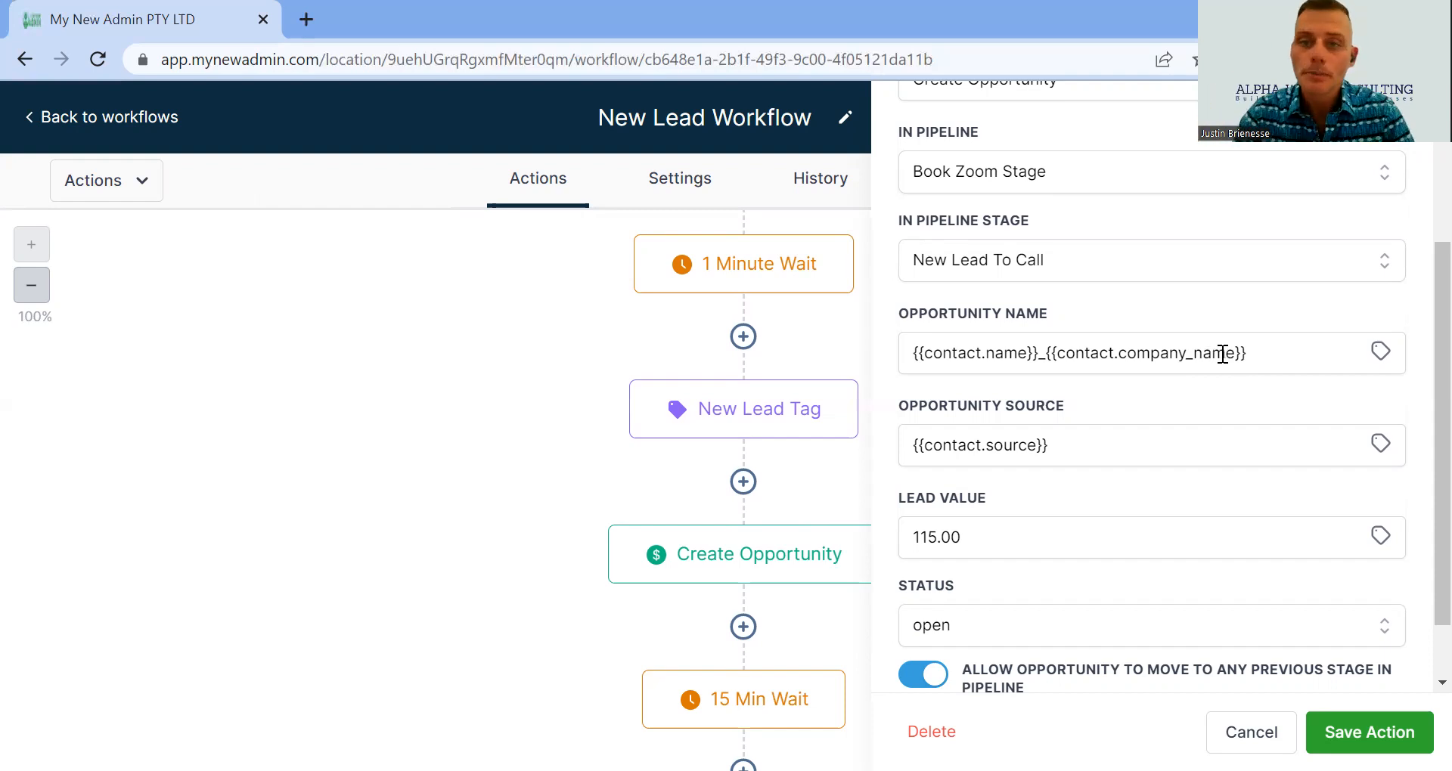
pyautogui.scroll(-1, 983, 371)
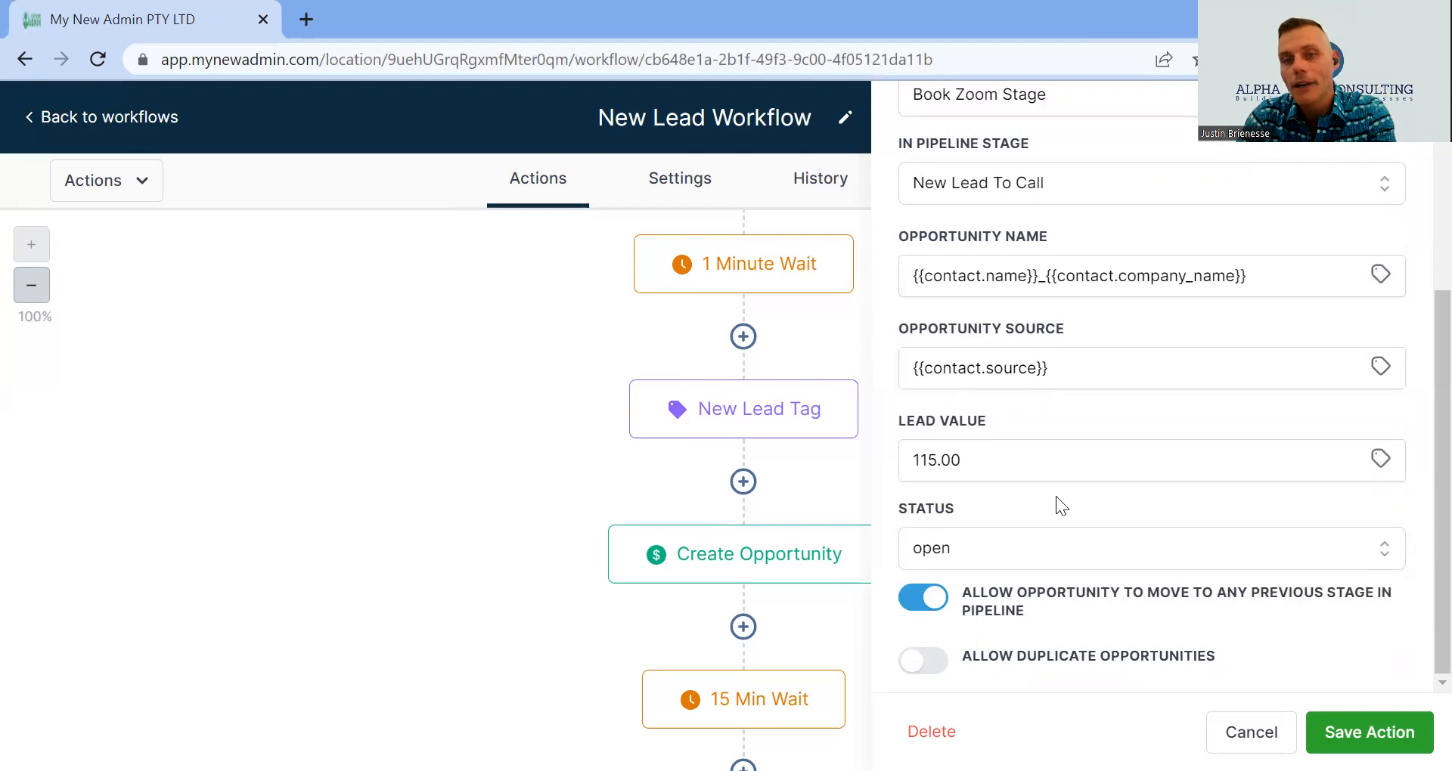
pyautogui.scroll(2, 1040, 463)
pyautogui.scroll(-2, 1036, 476)
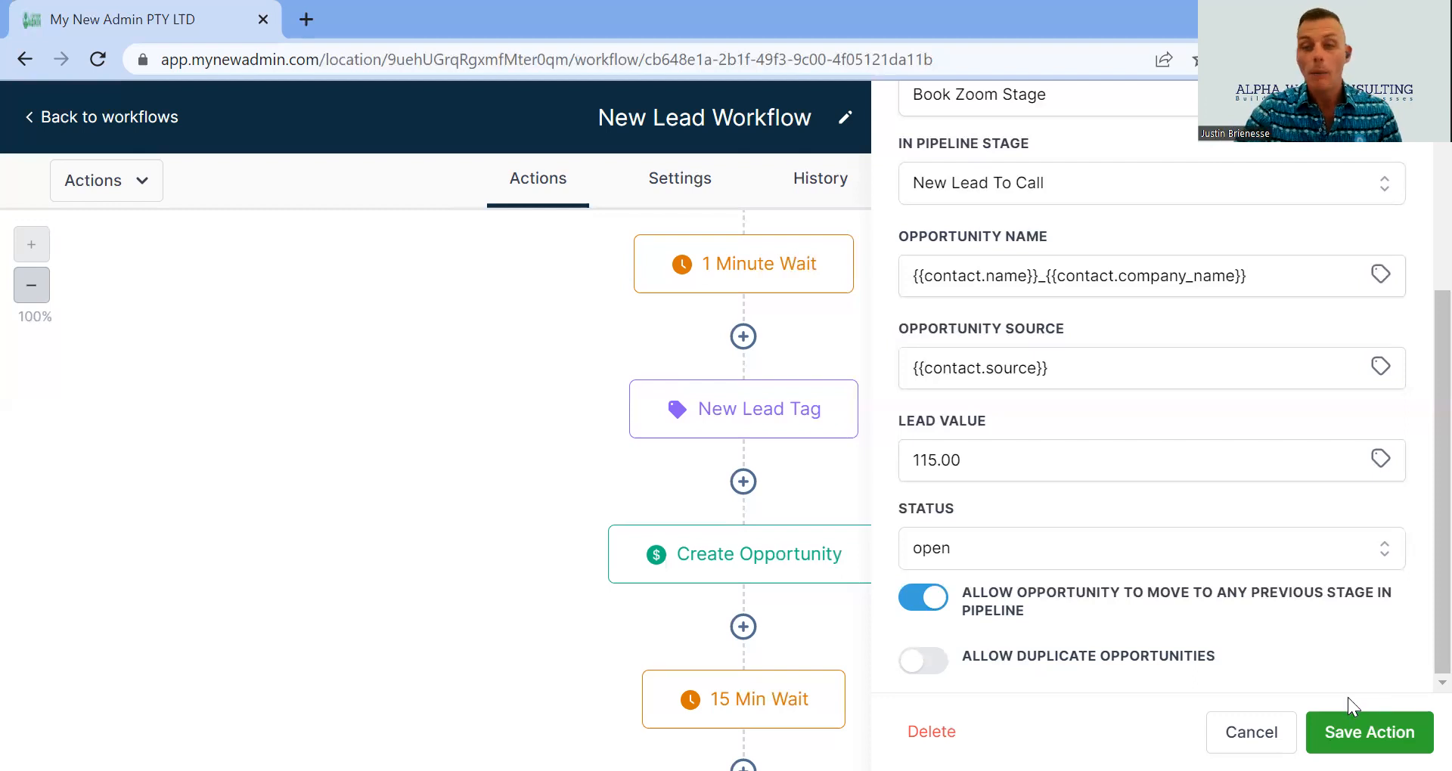
pyautogui.click(1251, 732)
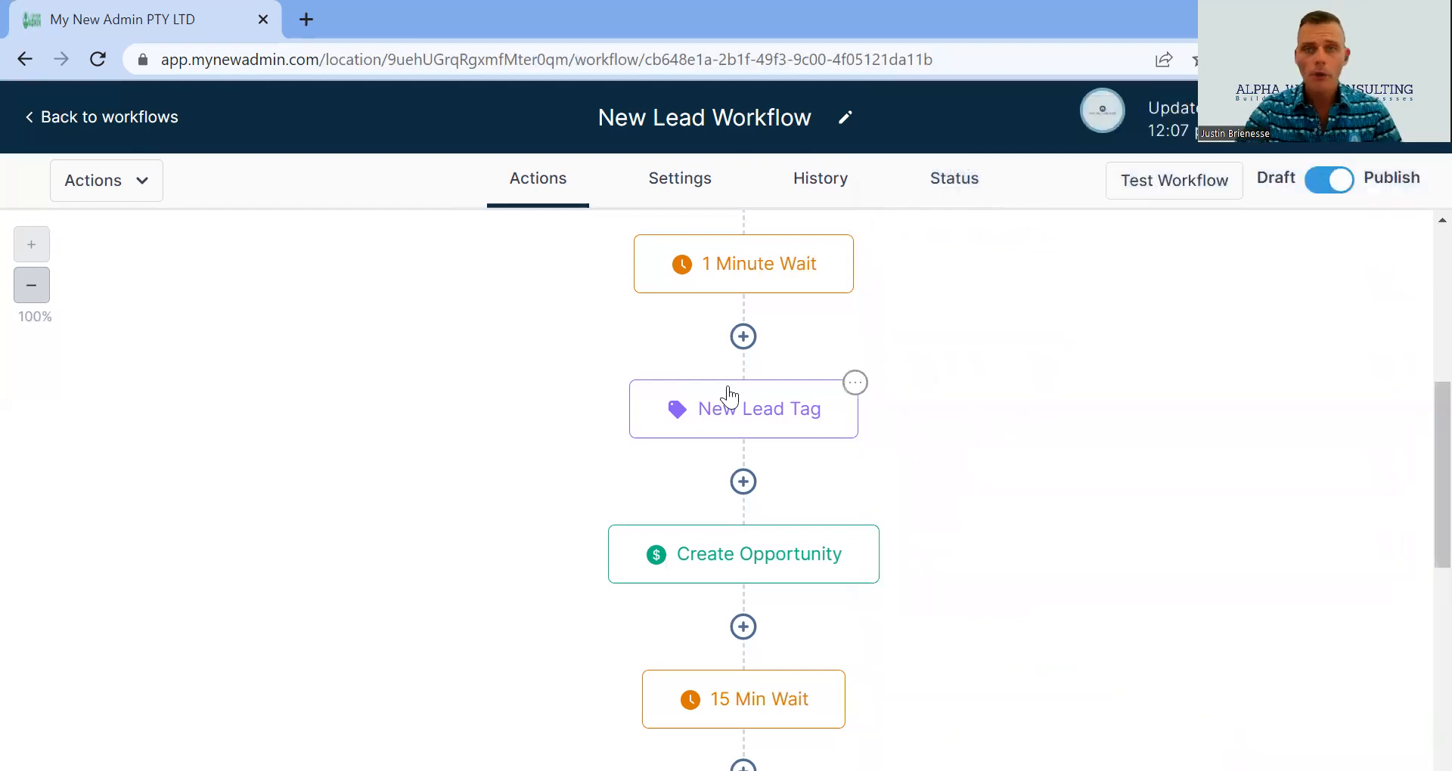
pyautogui.scroll(-2, 728, 398)
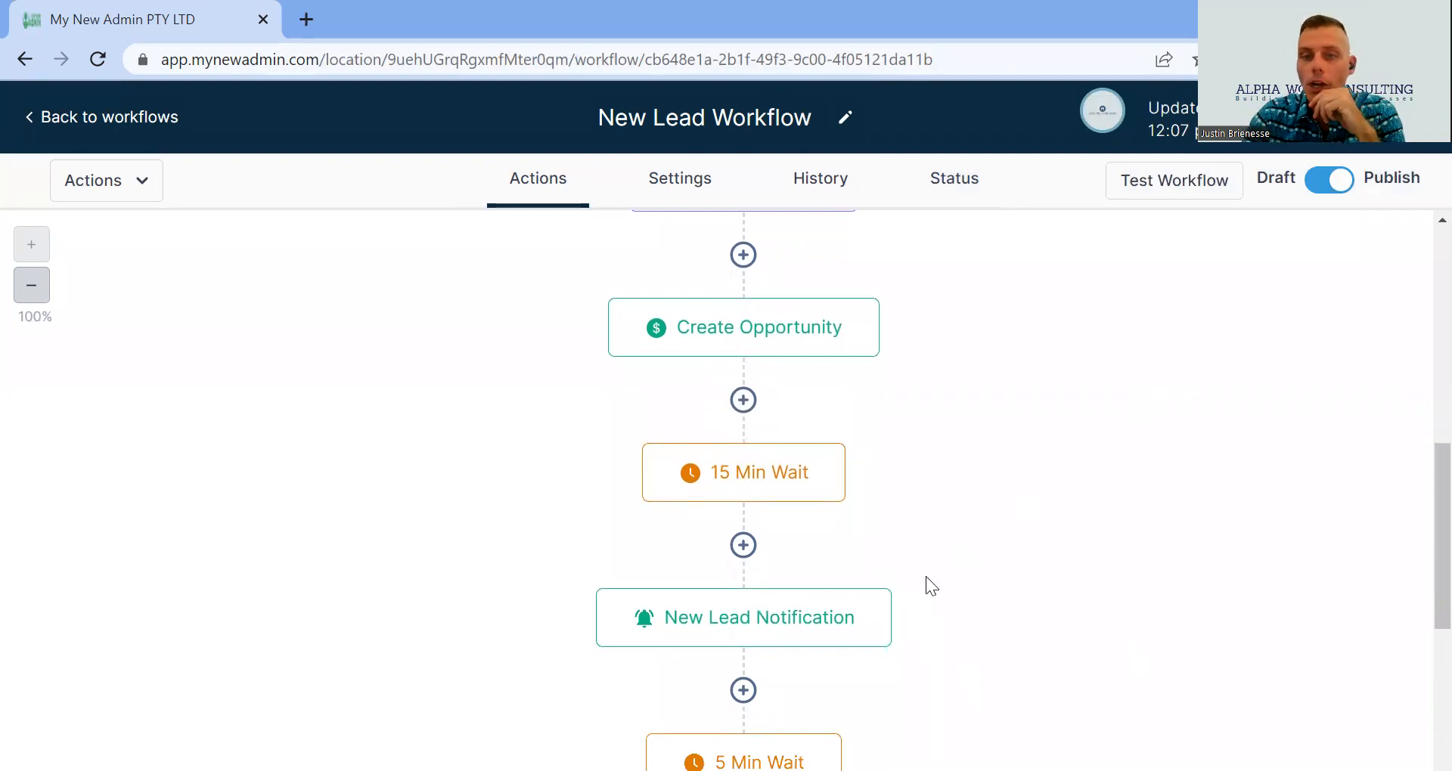
pyautogui.scroll(-3, 804, 578)
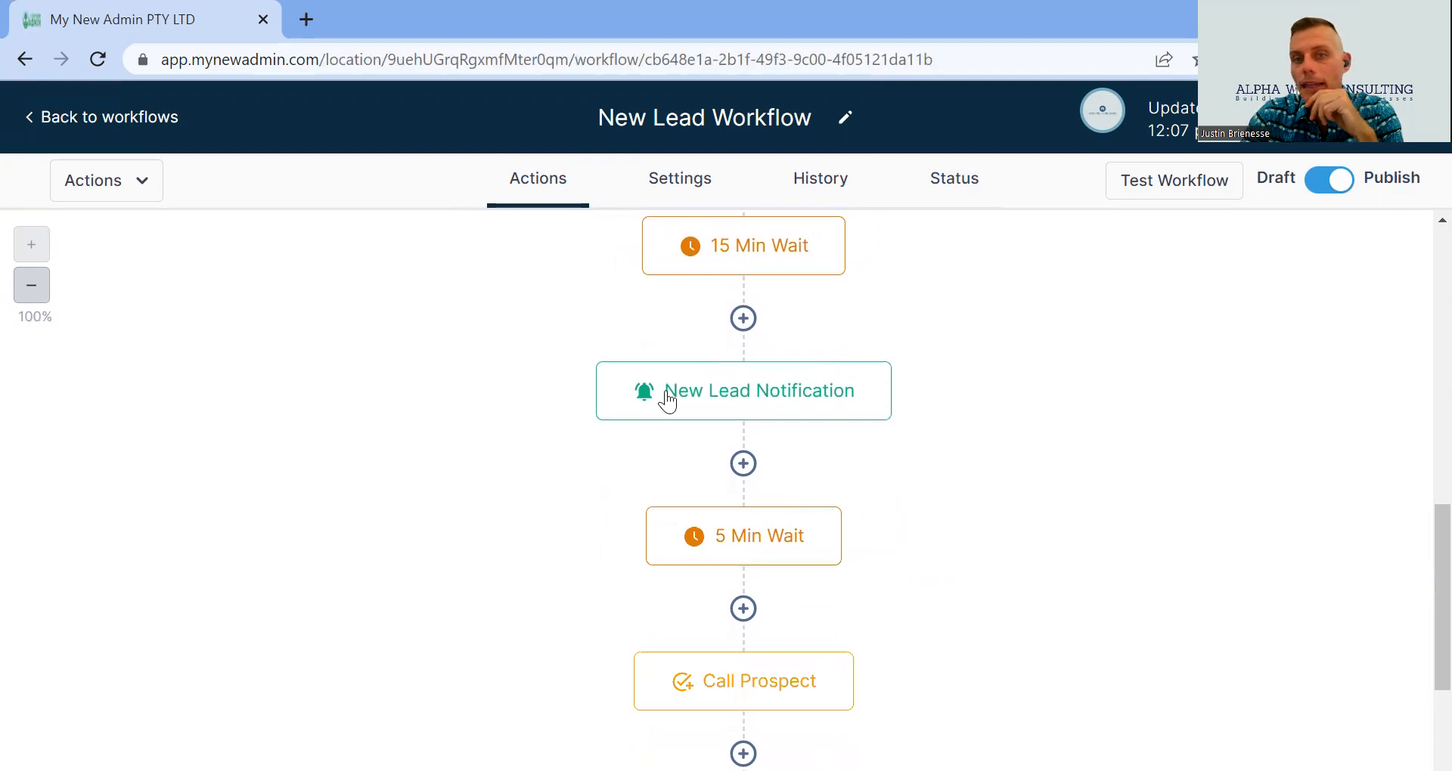
pyautogui.moveTo(742, 378)
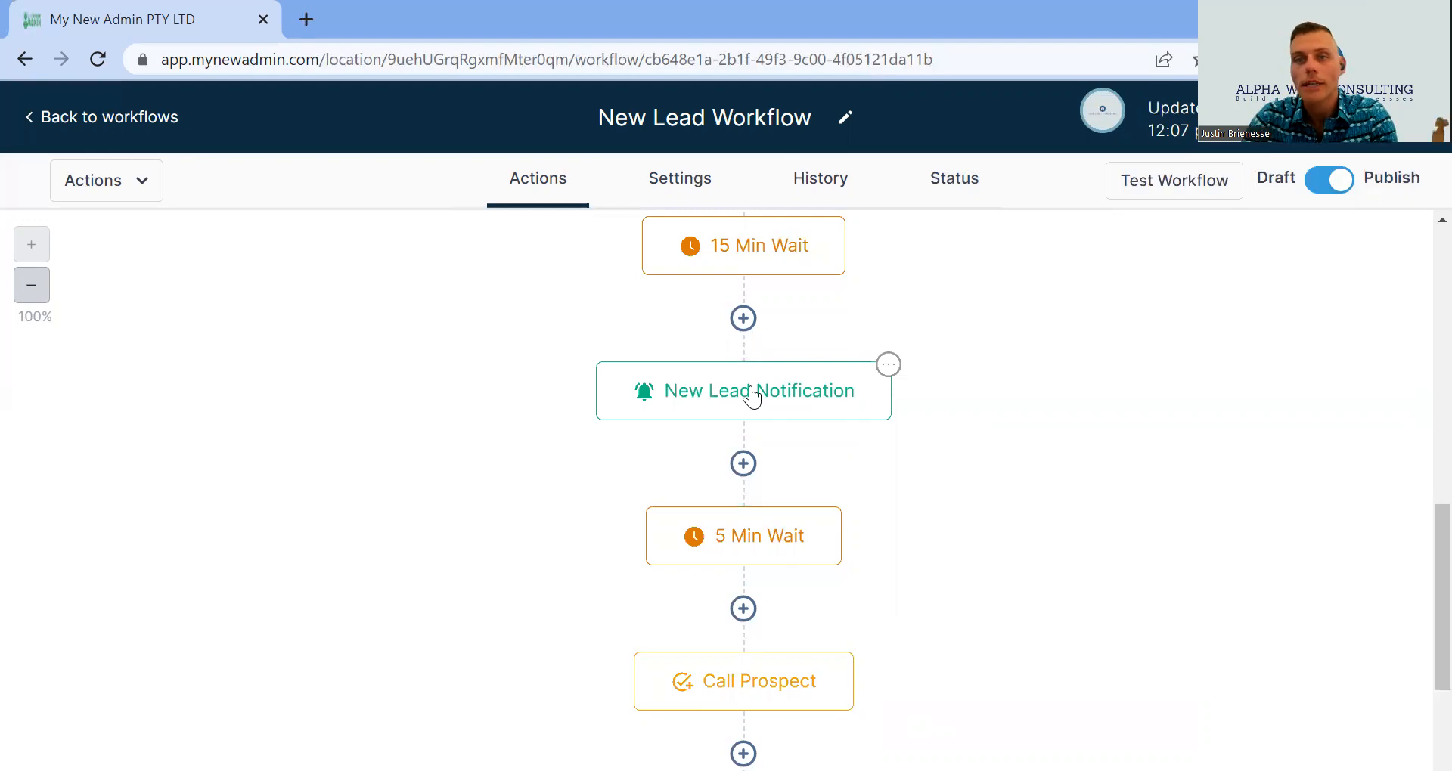
pyautogui.scroll(-2, 751, 393)
pyautogui.scroll(1, 742, 385)
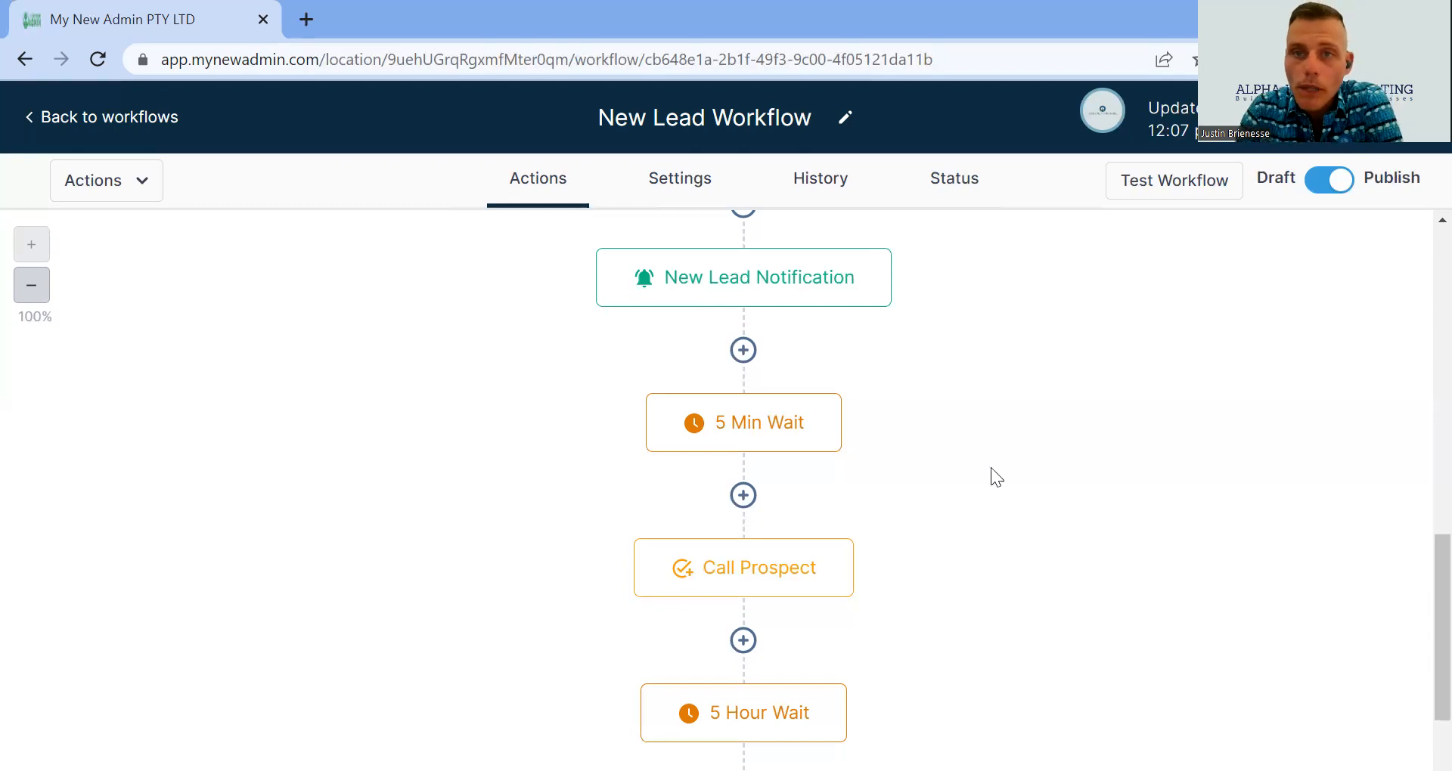
pyautogui.scroll(3, 653, 330)
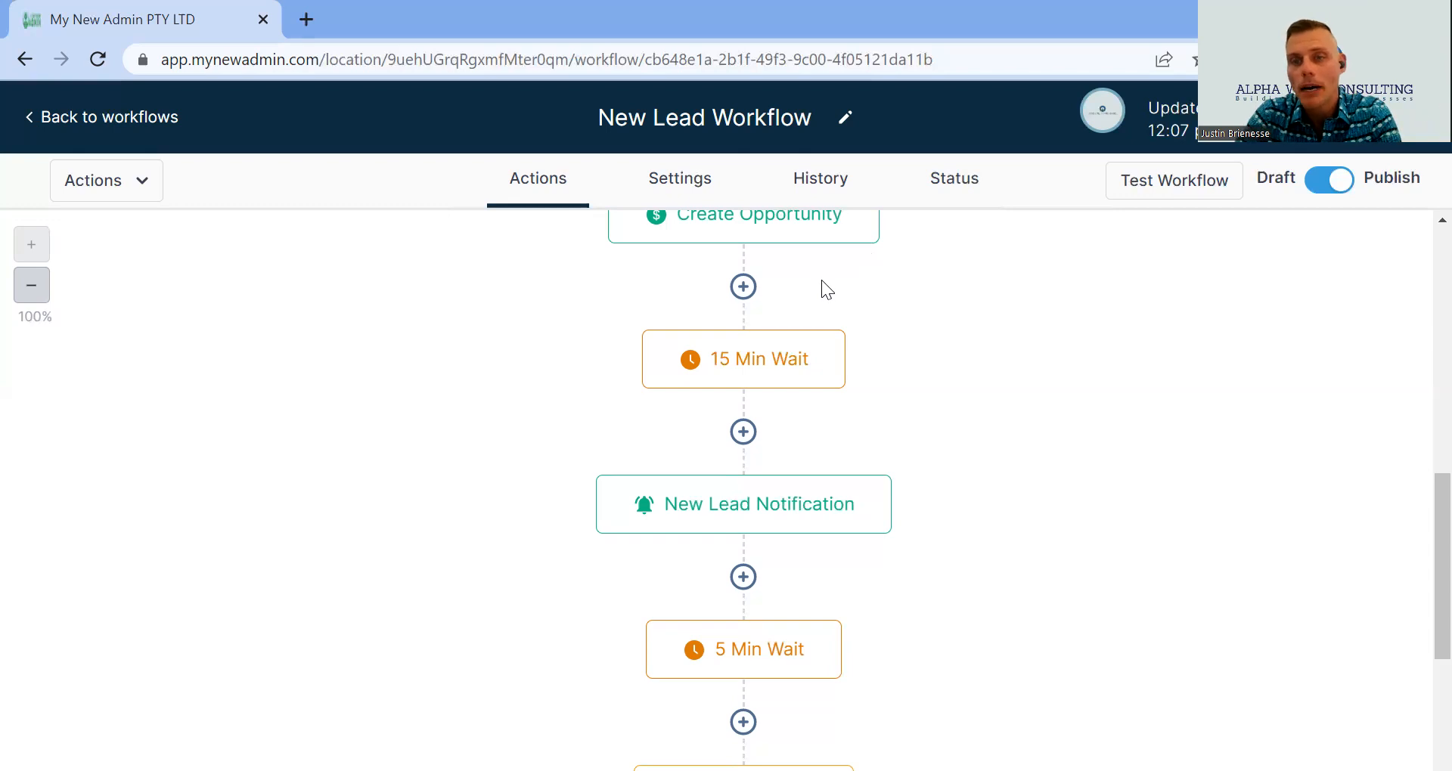
pyautogui.scroll(-2, 821, 287)
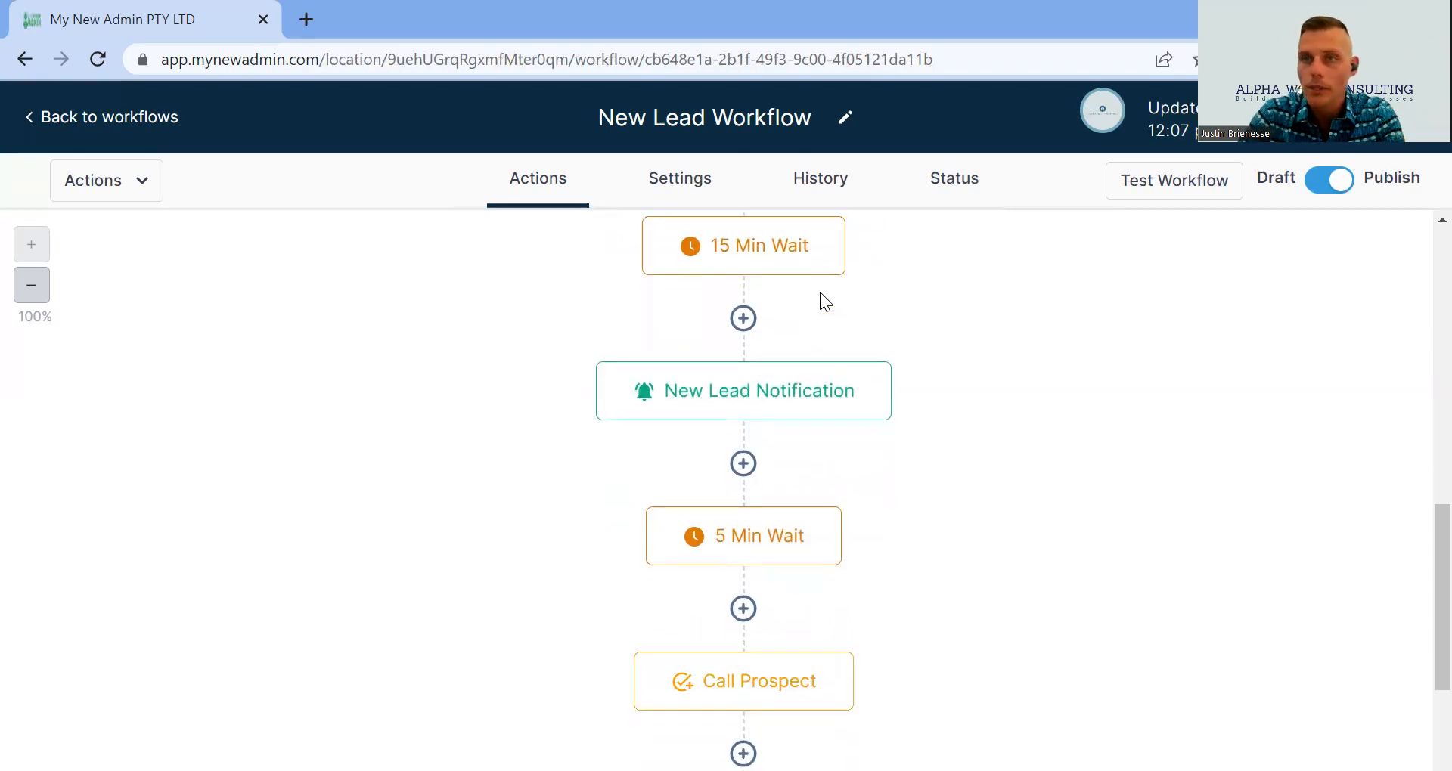
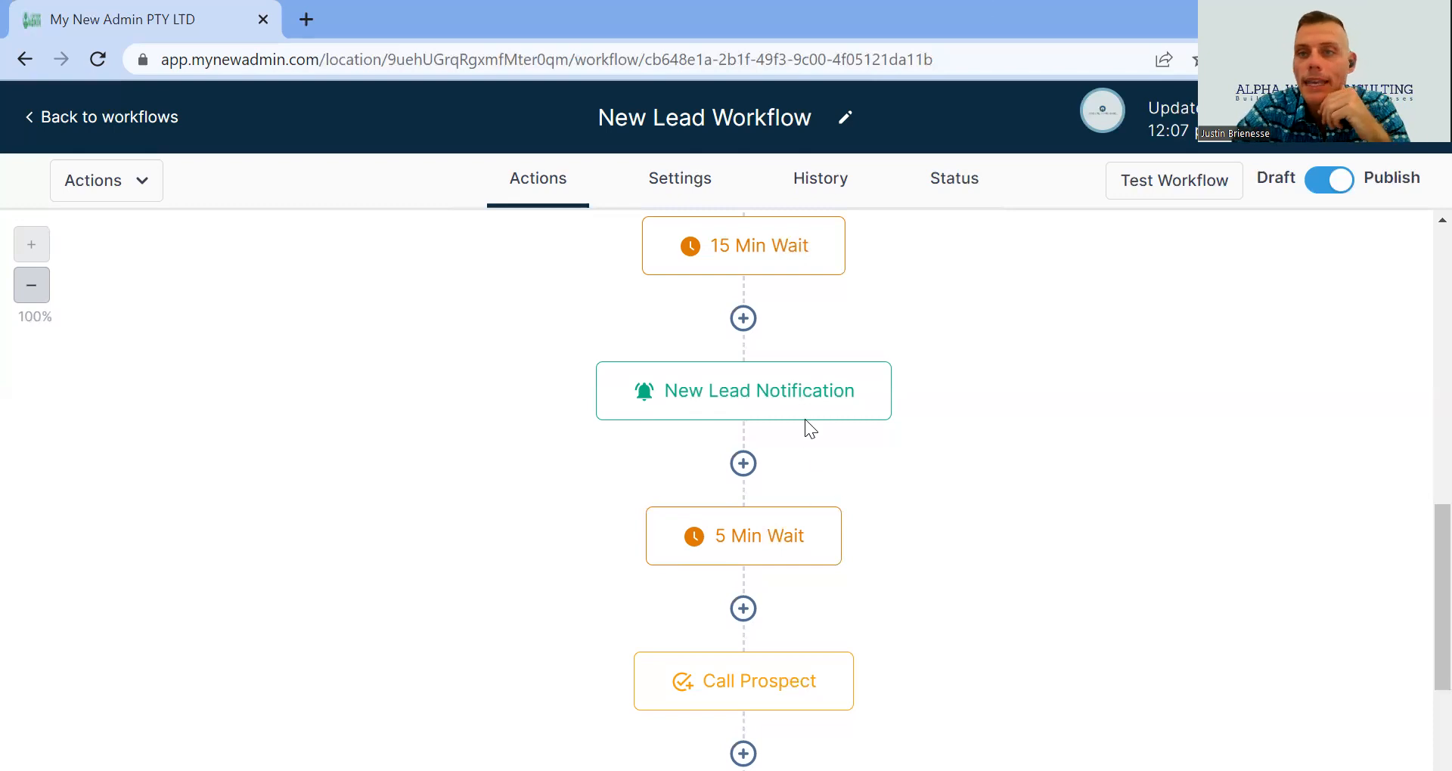
# - Open the Call Prospect task to review its book-a-zoom-meeting description, assignee and due time
pyautogui.scroll(-3, 721, 381)
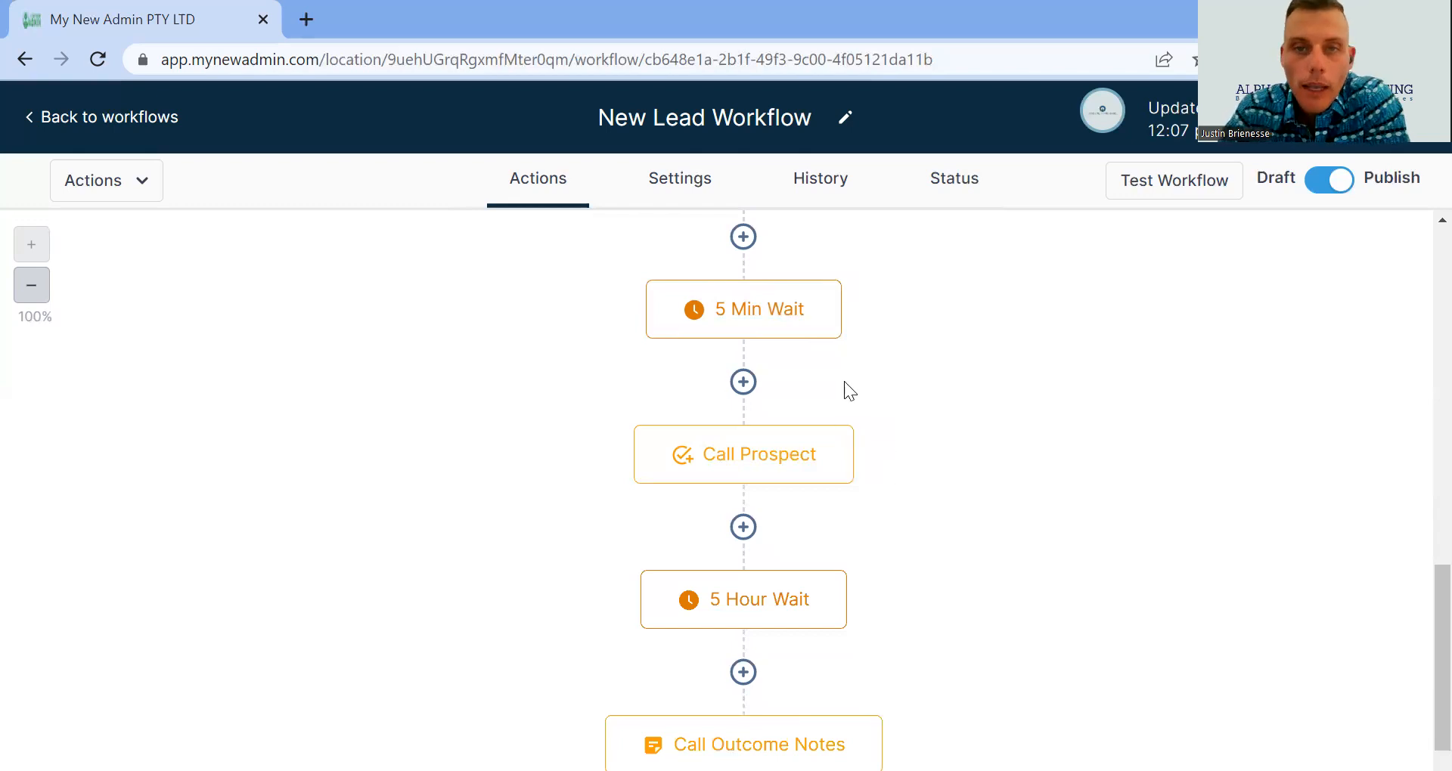
pyautogui.scroll(3, 844, 381)
pyautogui.scroll(-2, 590, 565)
pyautogui.click(738, 571)
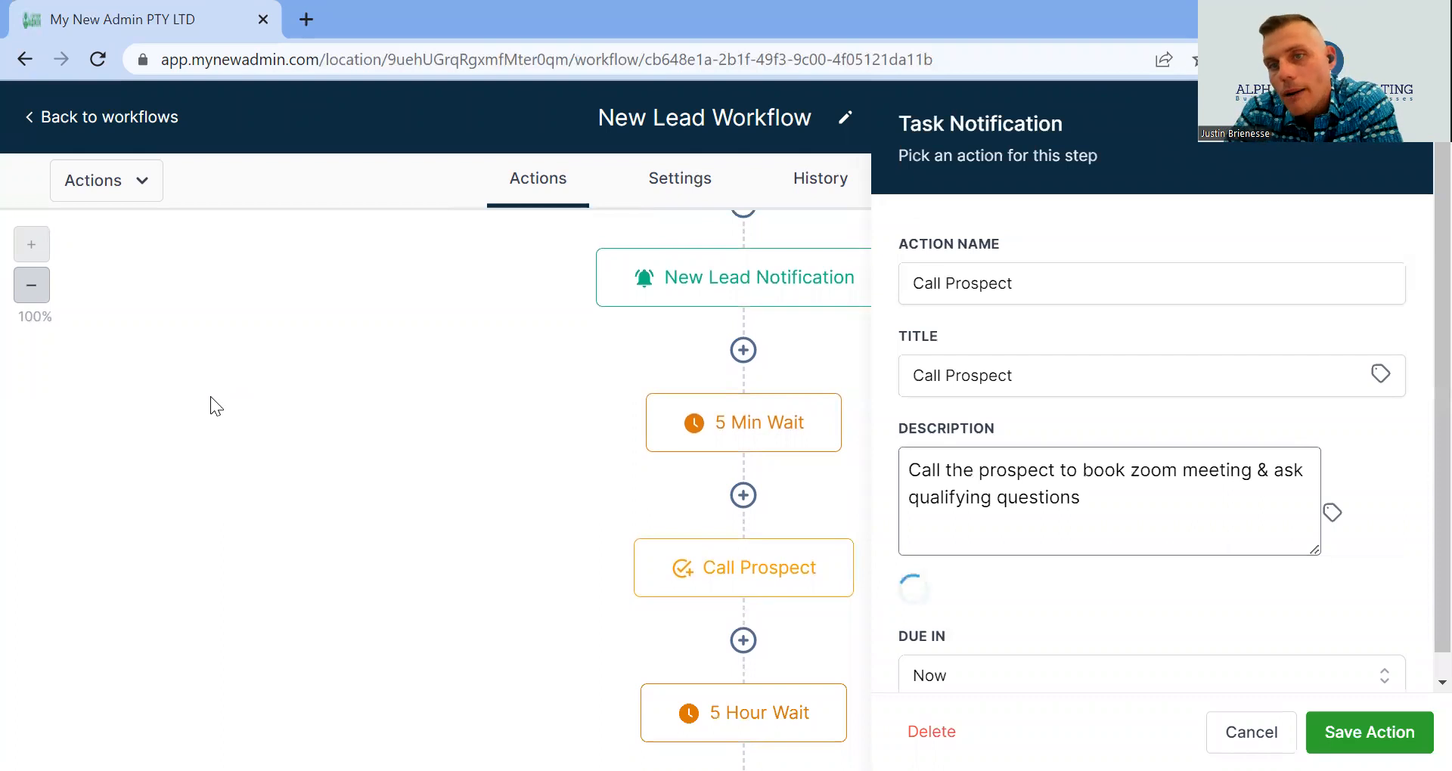
pyautogui.scroll(-1, 941, 177)
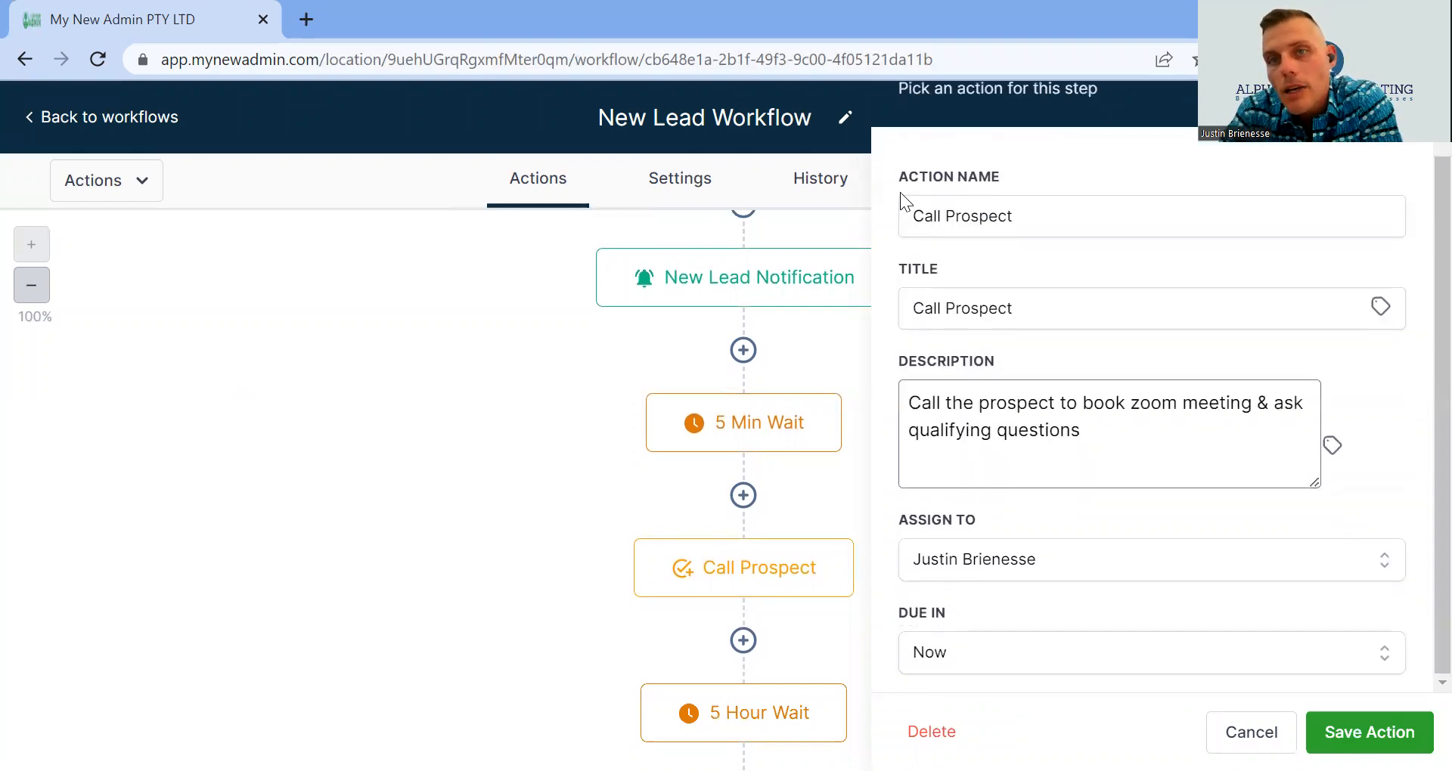
pyautogui.moveTo(790, 460)
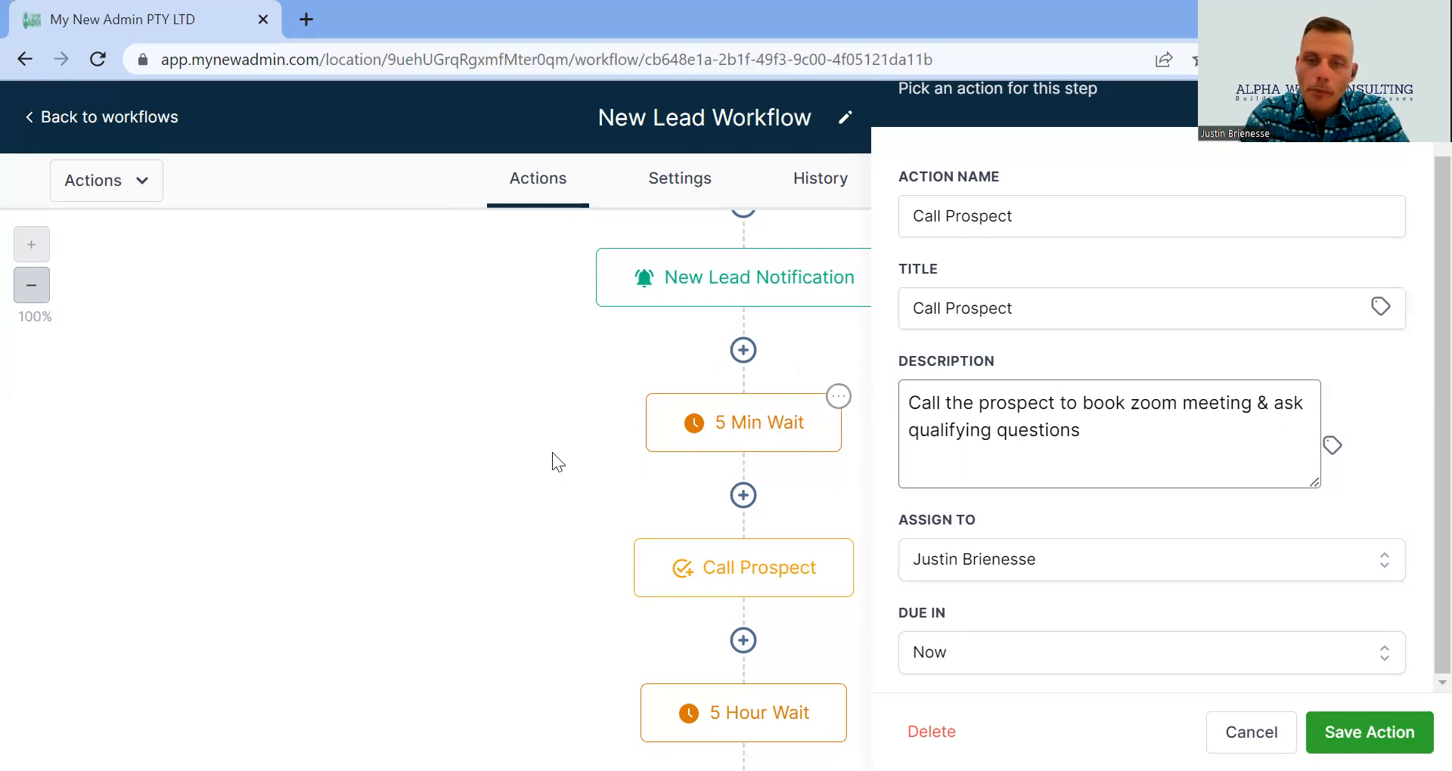
# - Close the Call Prospect panel and bring the 5 Hour Wait and Call Outcome Notes into view
pyautogui.click(1236, 730)
pyautogui.scroll(-6, 491, 481)
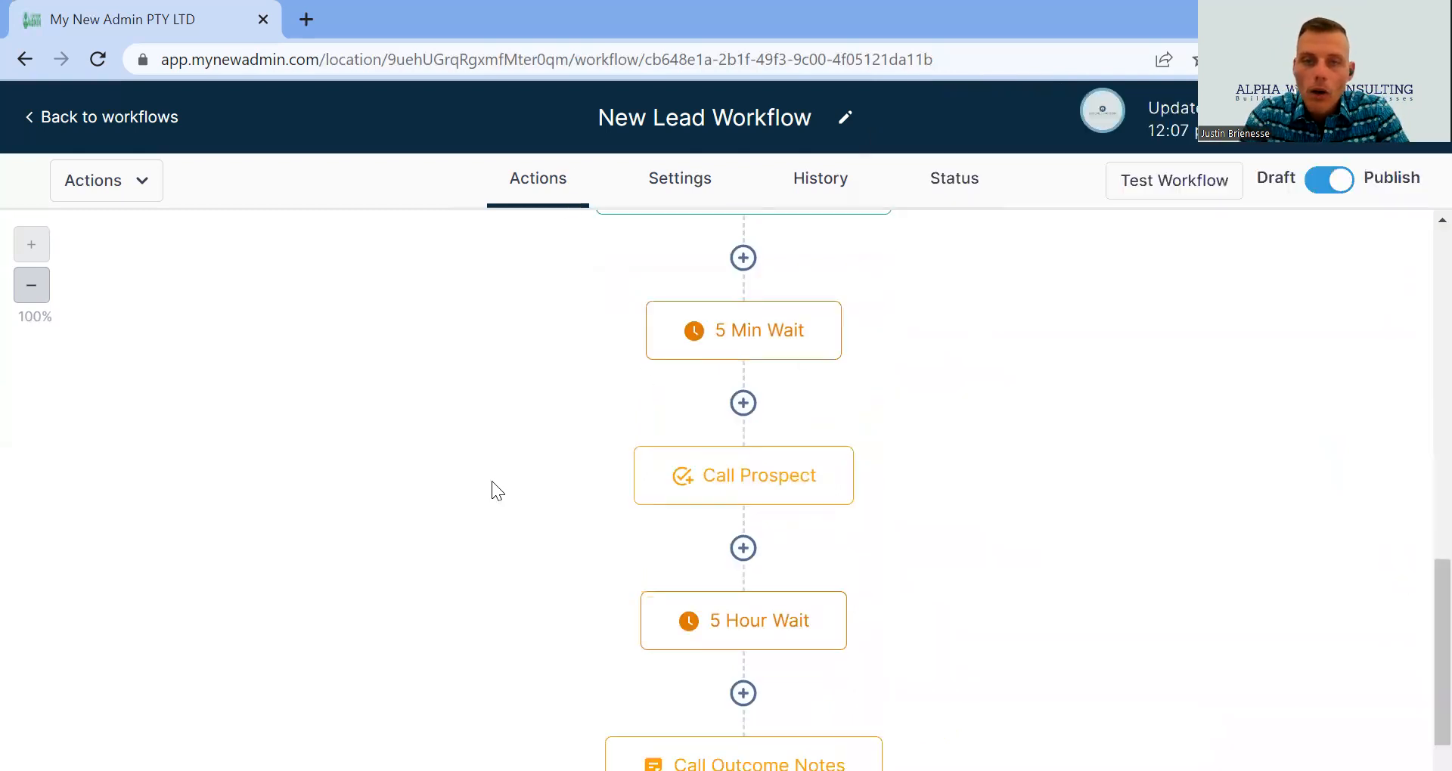
pyautogui.scroll(3, 1274, 605)
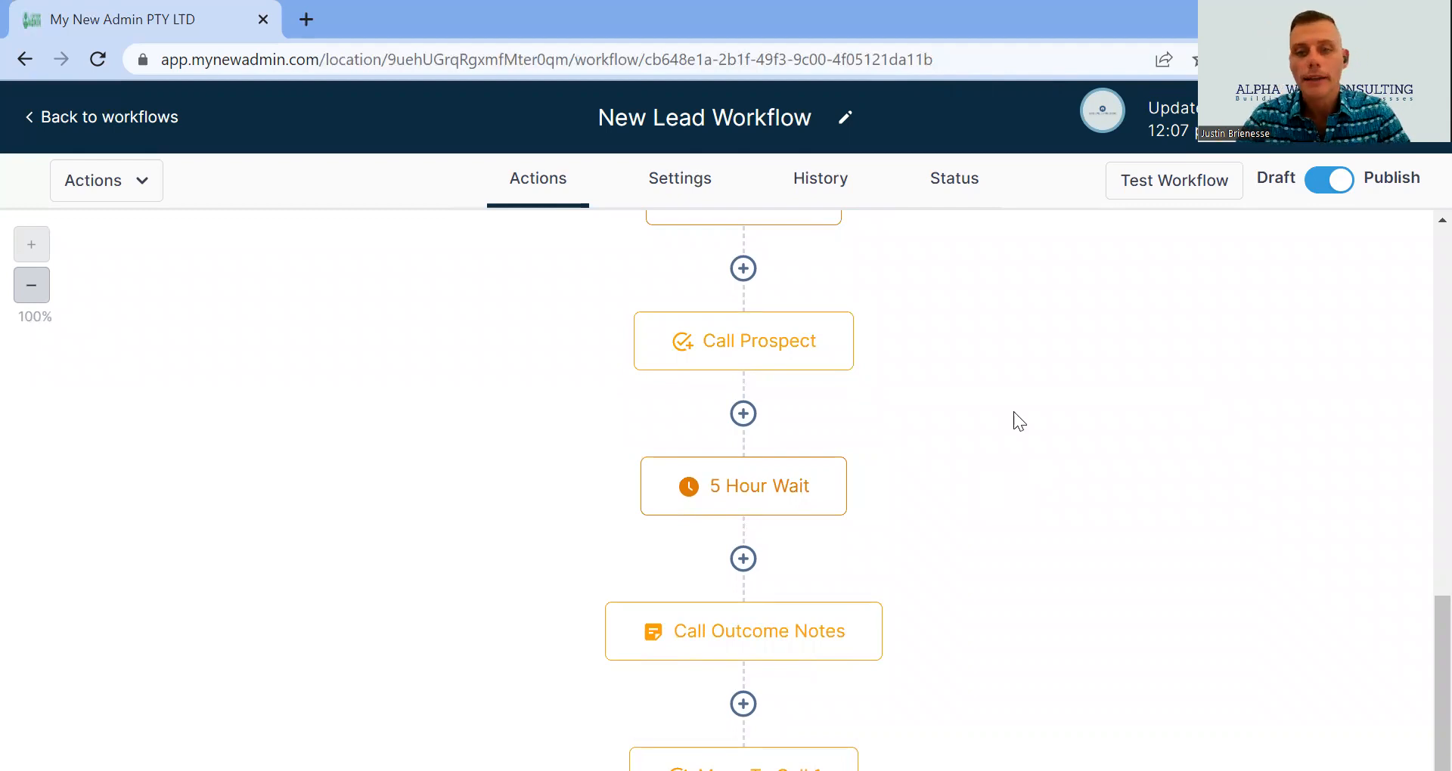
pyautogui.scroll(-3, 1015, 416)
# - Read the Call Outcome Notes prompt on call outcomes and follow-ups, then view Move To Call 1 settings
pyautogui.click(844, 425)
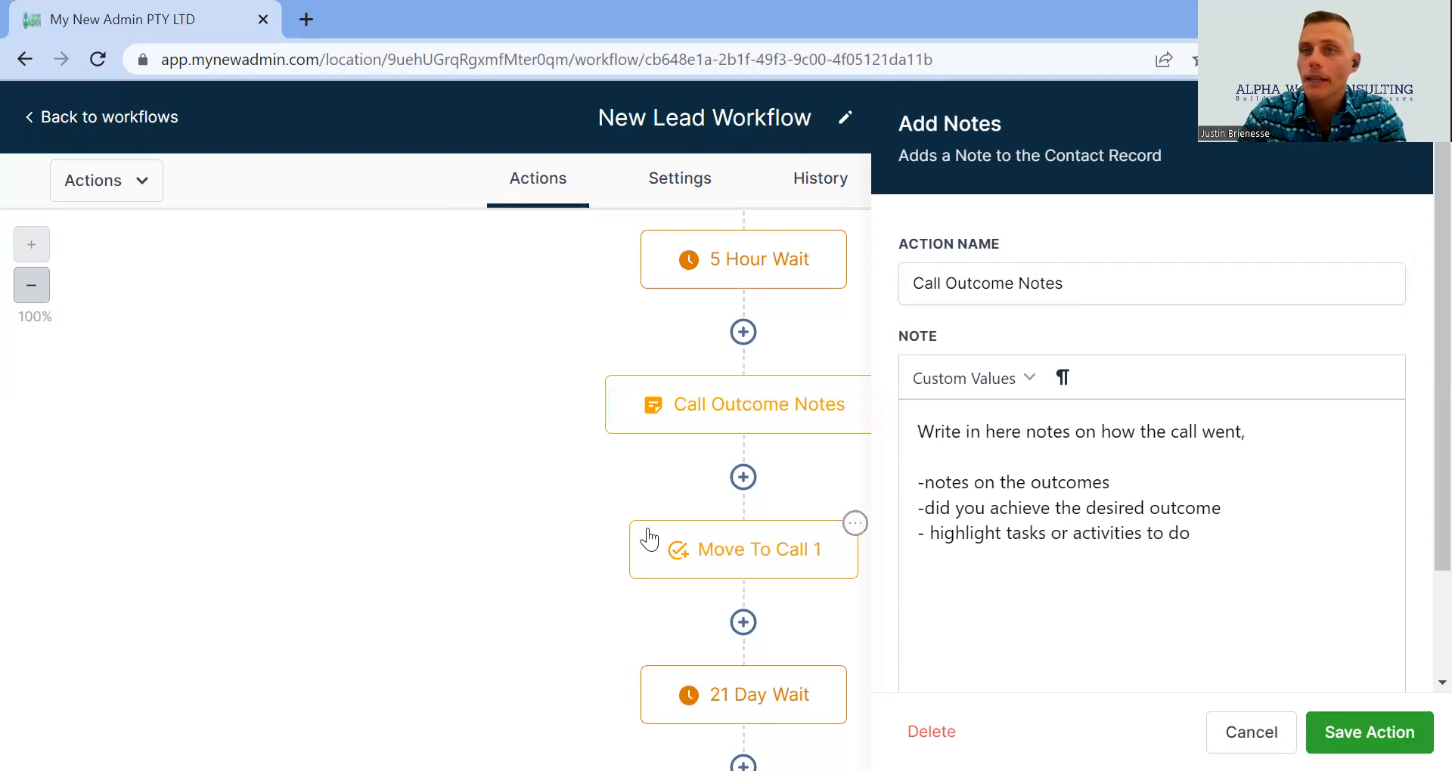
pyautogui.scroll(-2, 648, 539)
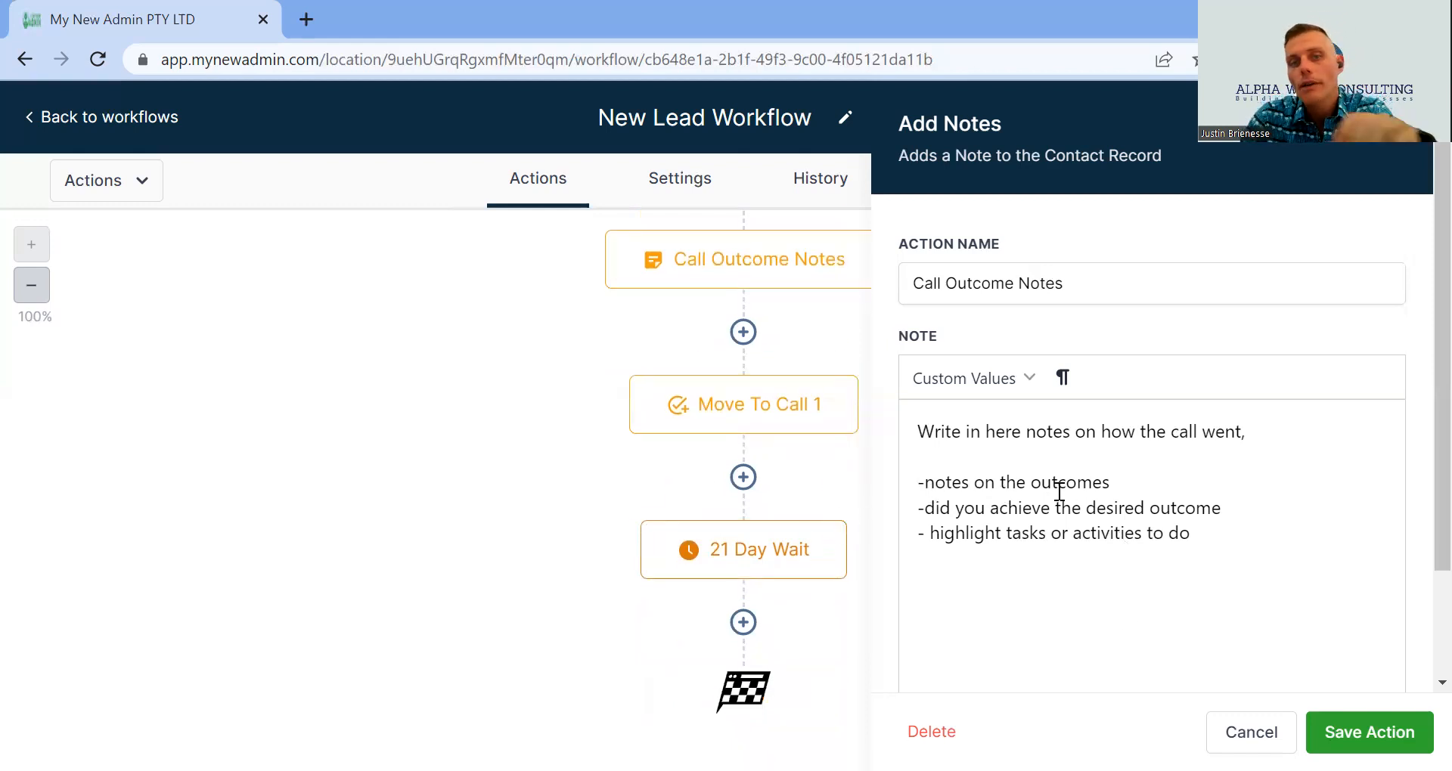
pyautogui.scroll(2, 691, 472)
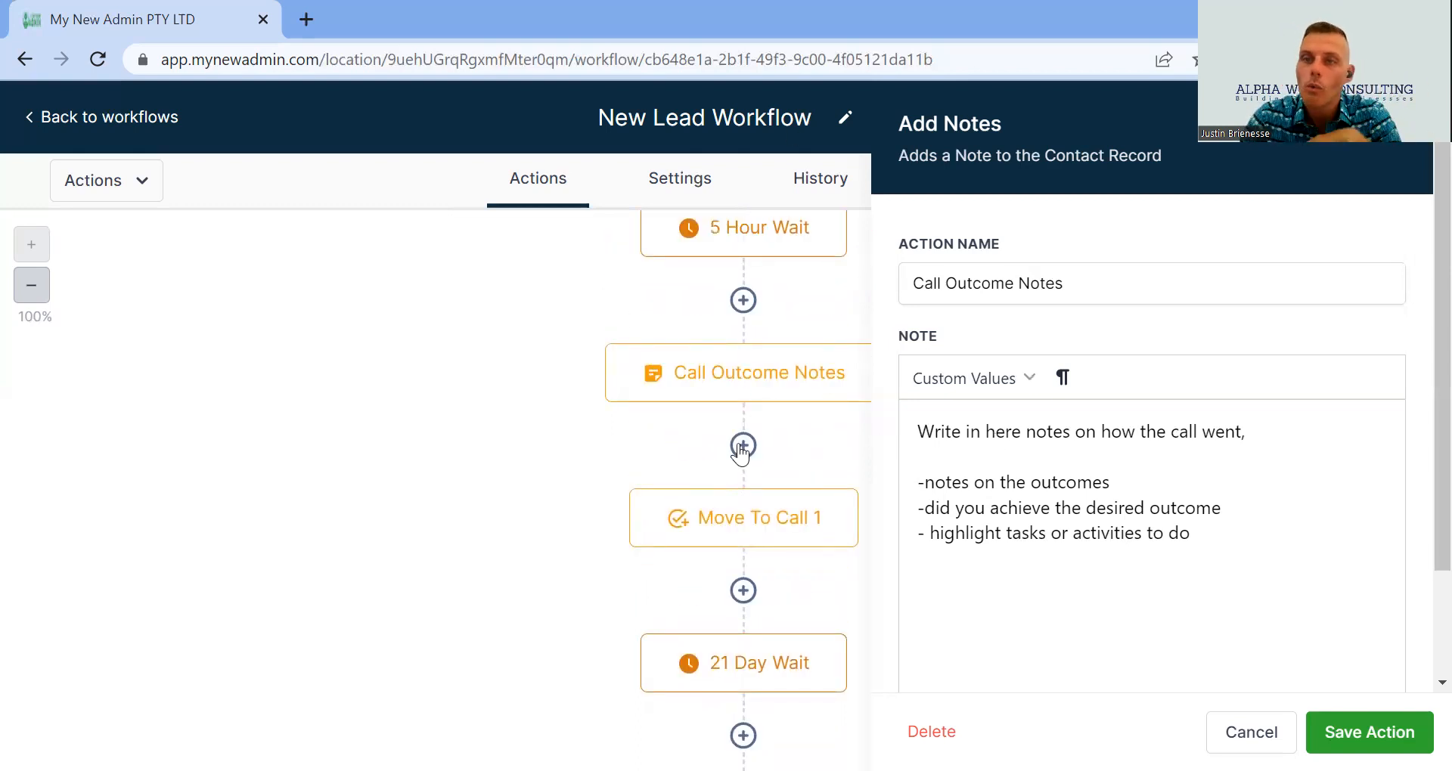
pyautogui.click(740, 518)
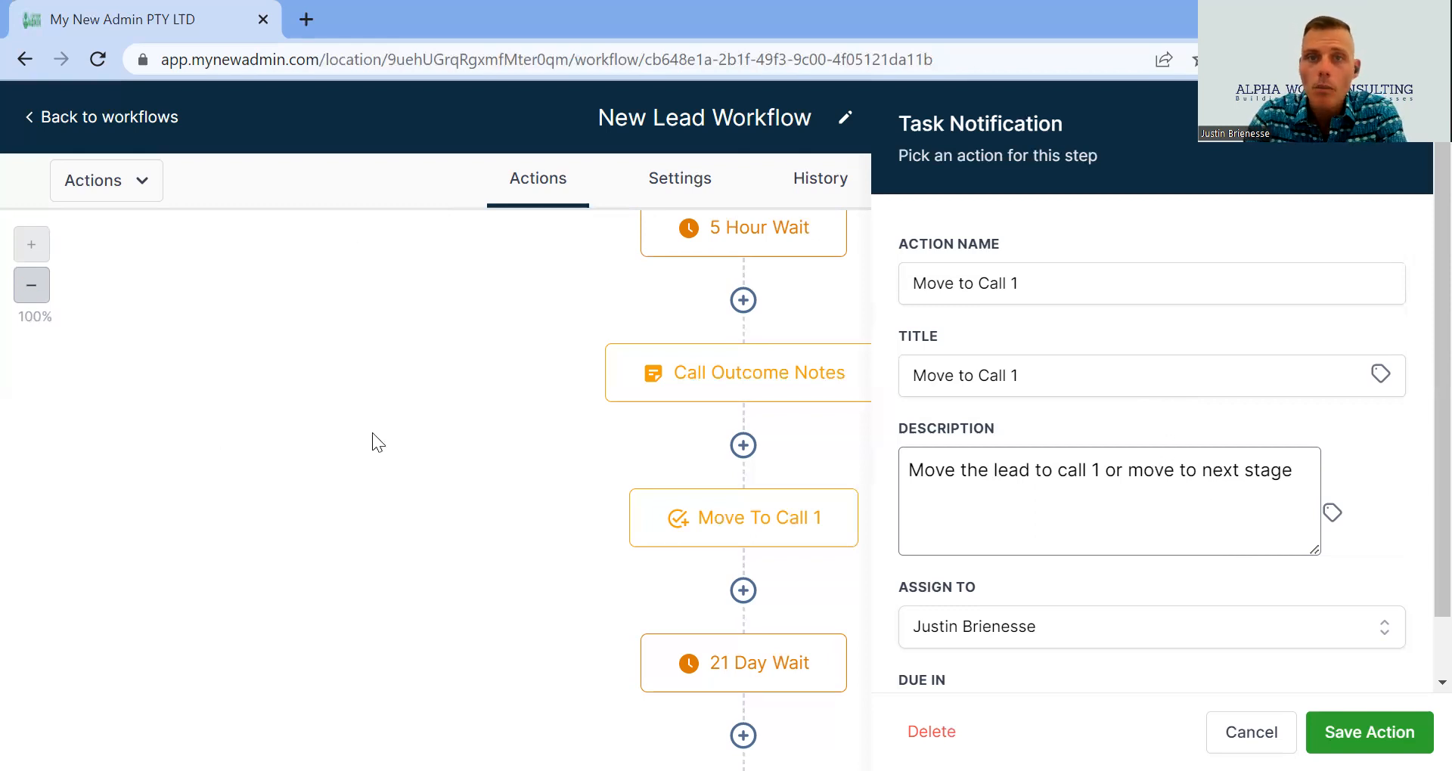
# - Cancel out of the Move To Call 1 task settings without saving changes
pyautogui.click(1256, 730)
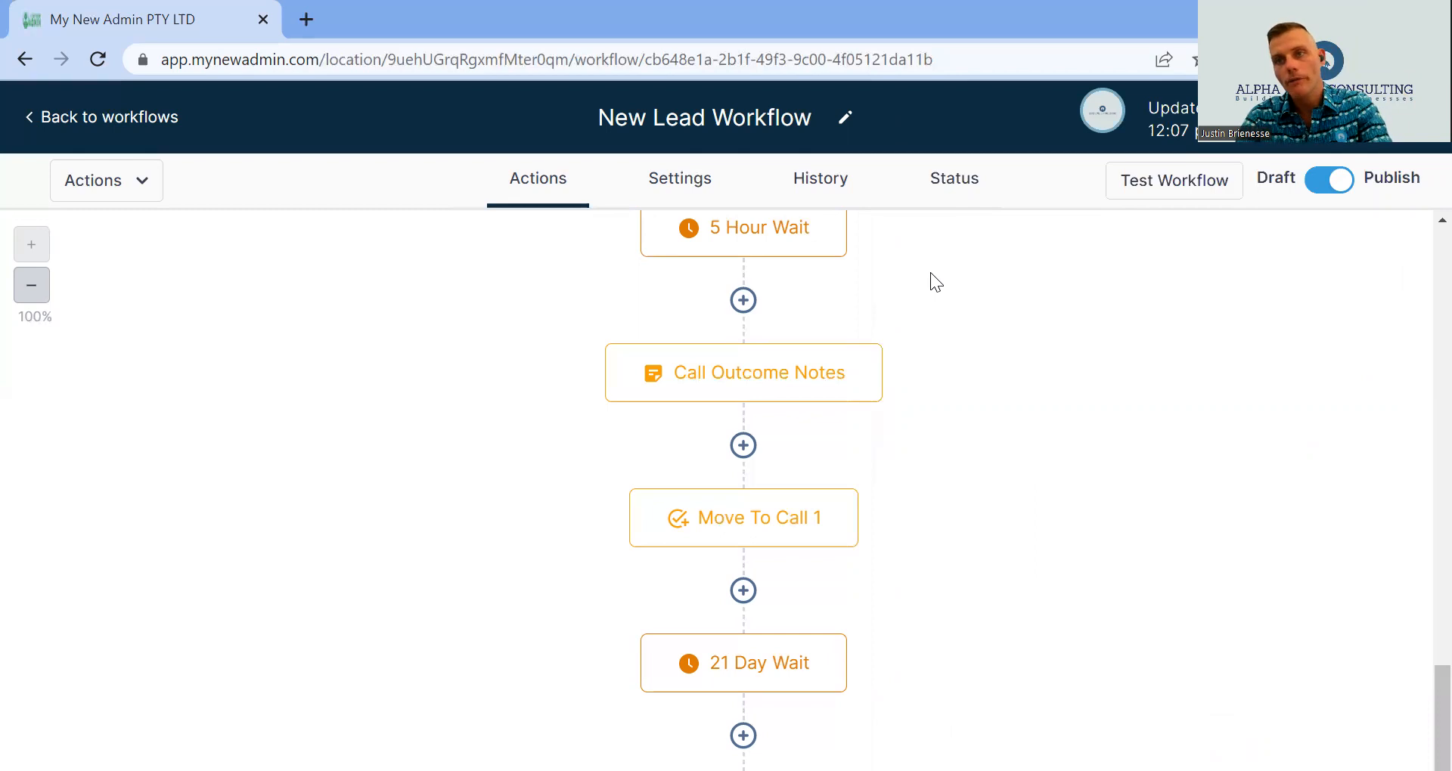
pyautogui.scroll(2, 921, 496)
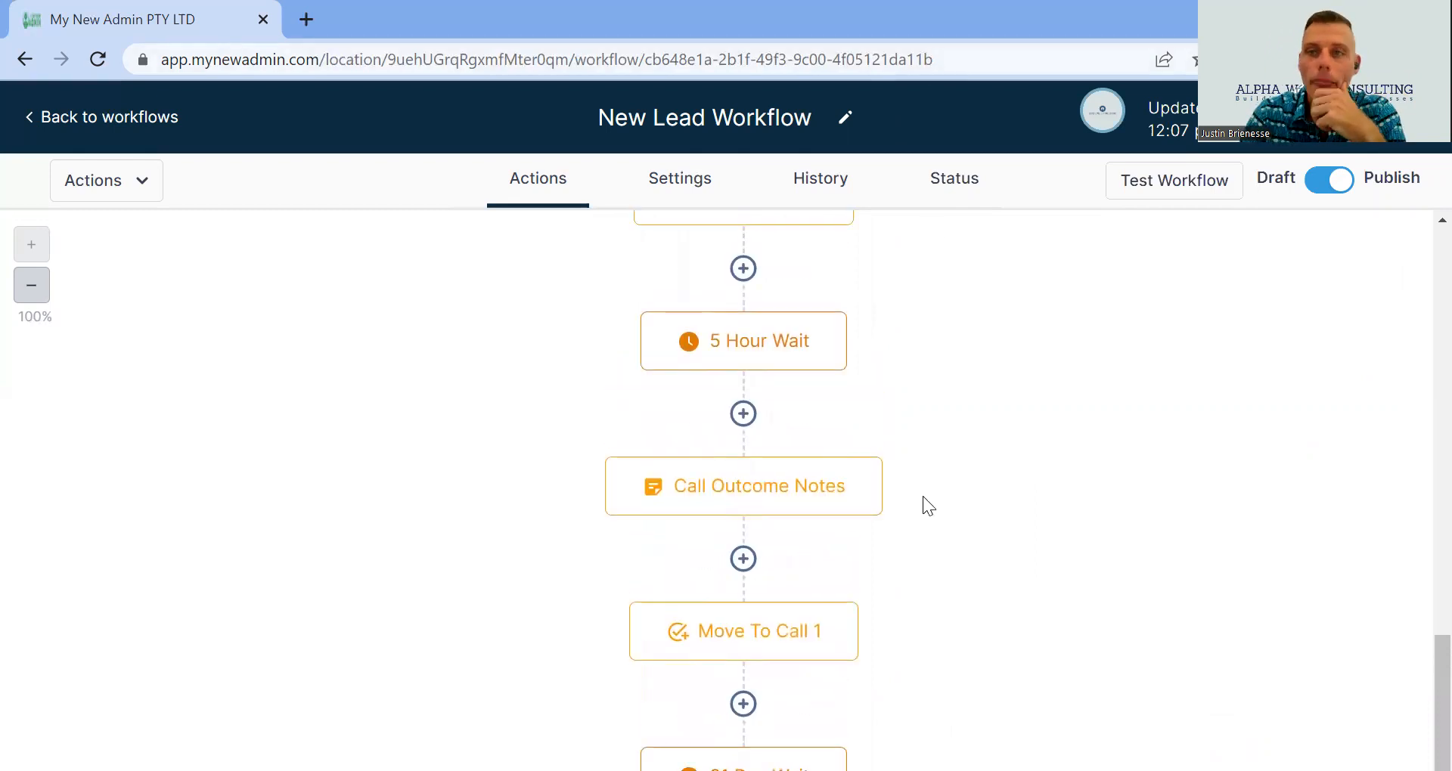
pyautogui.scroll(5, 921, 491)
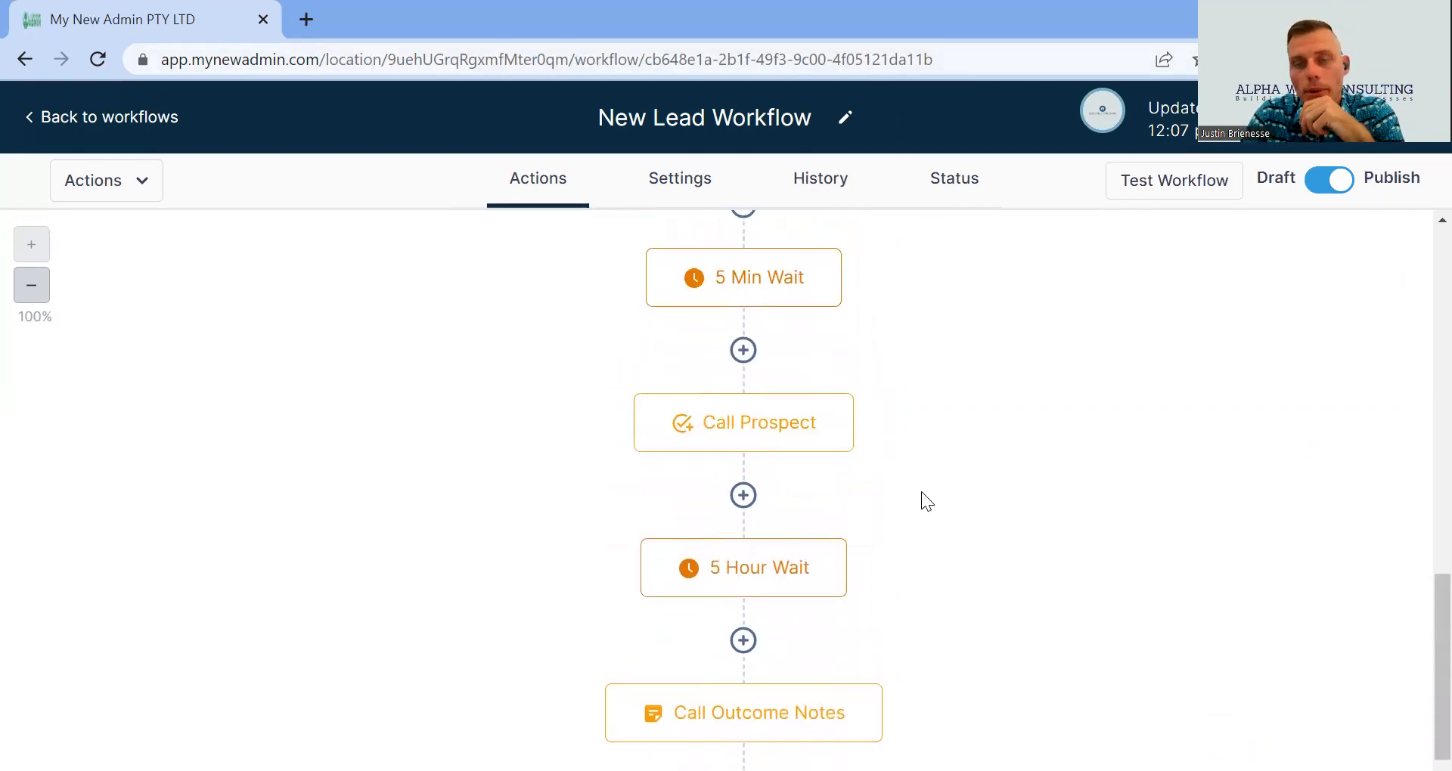
pyautogui.scroll(5, 921, 491)
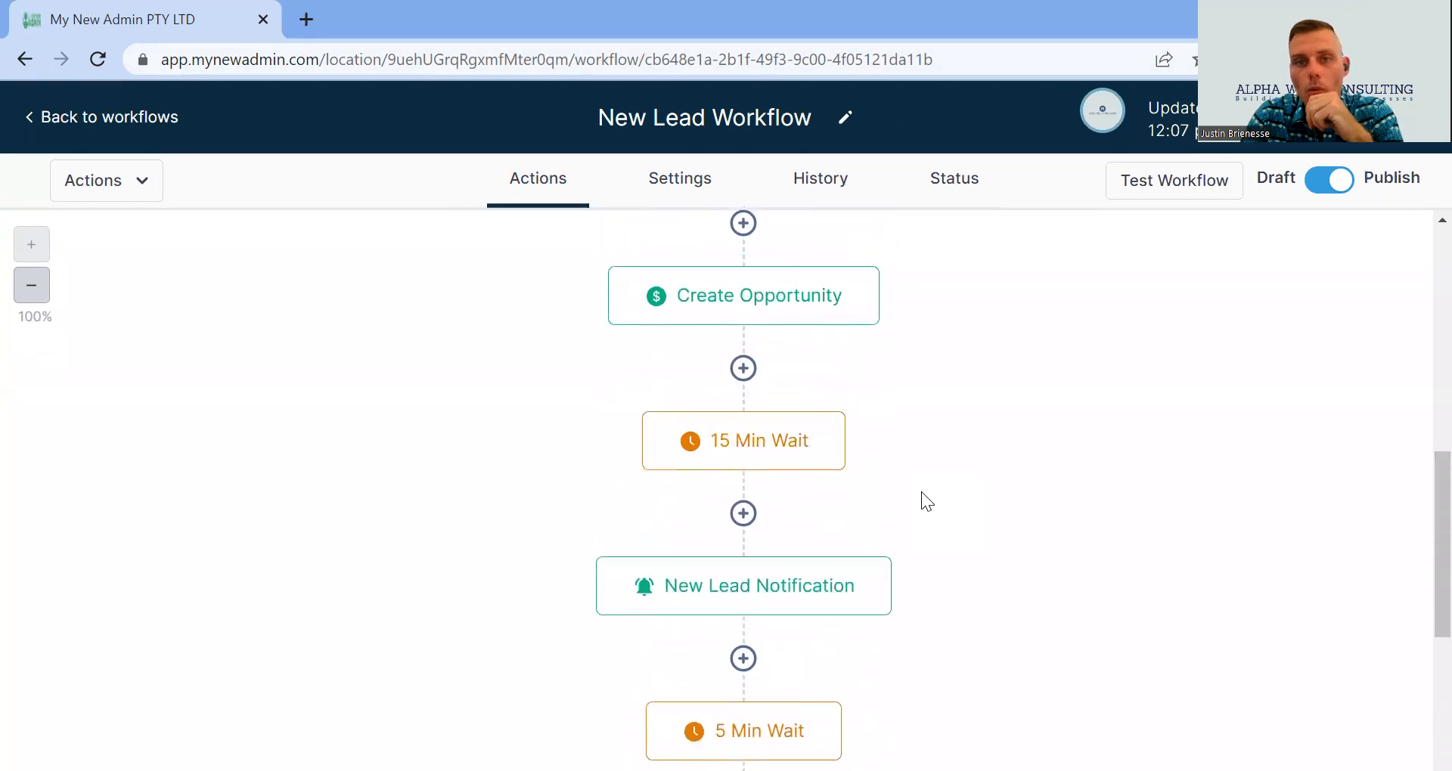
pyautogui.scroll(10, 921, 491)
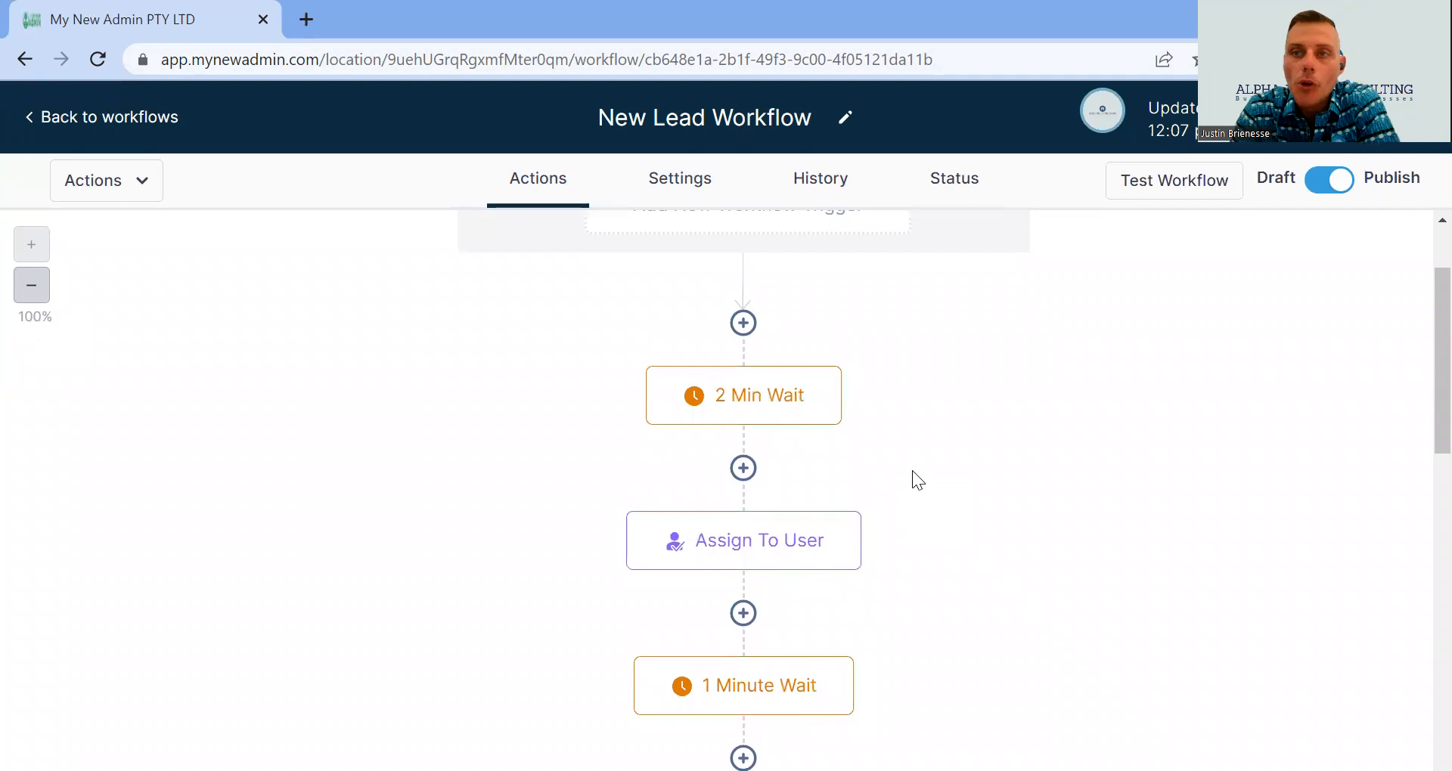
pyautogui.scroll(2, 911, 472)
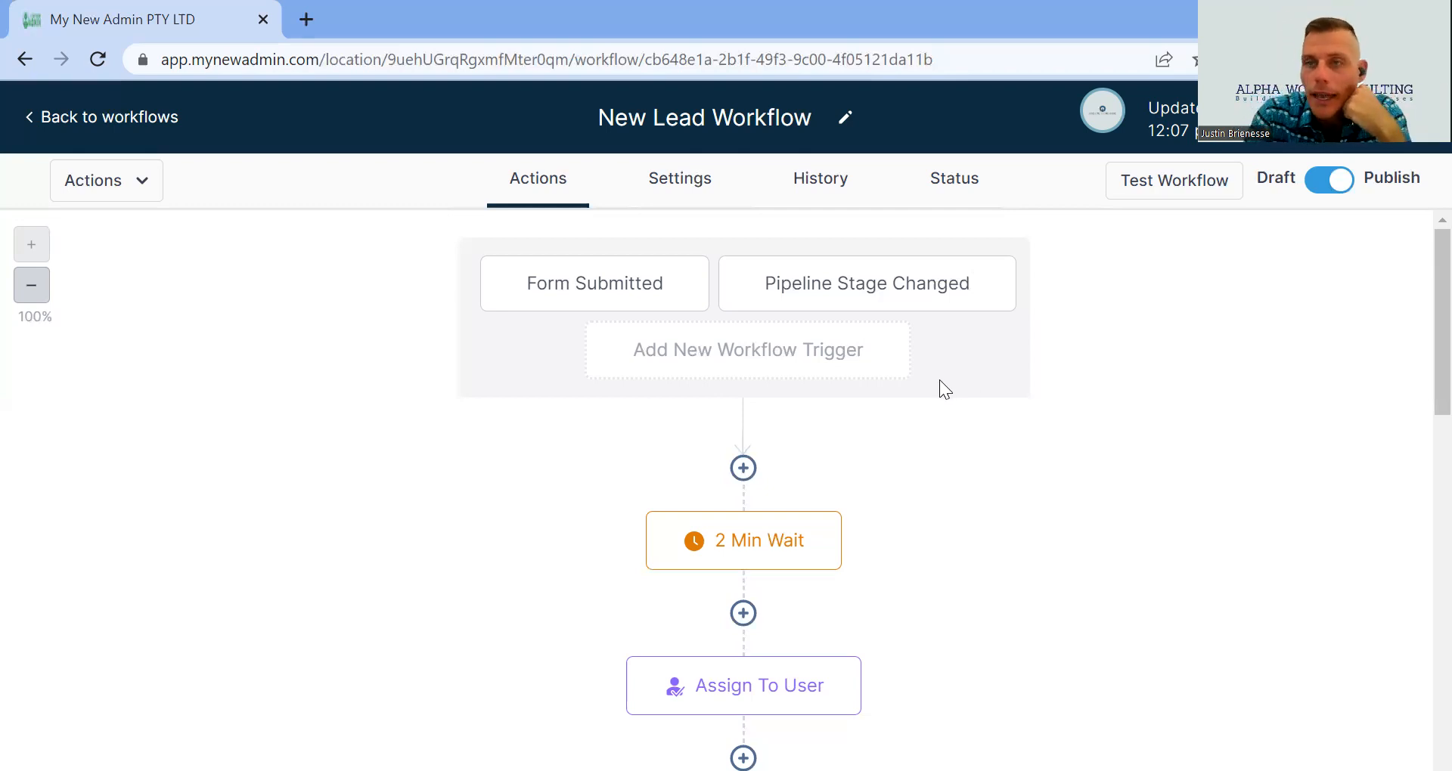
pyautogui.scroll(-10, 894, 392)
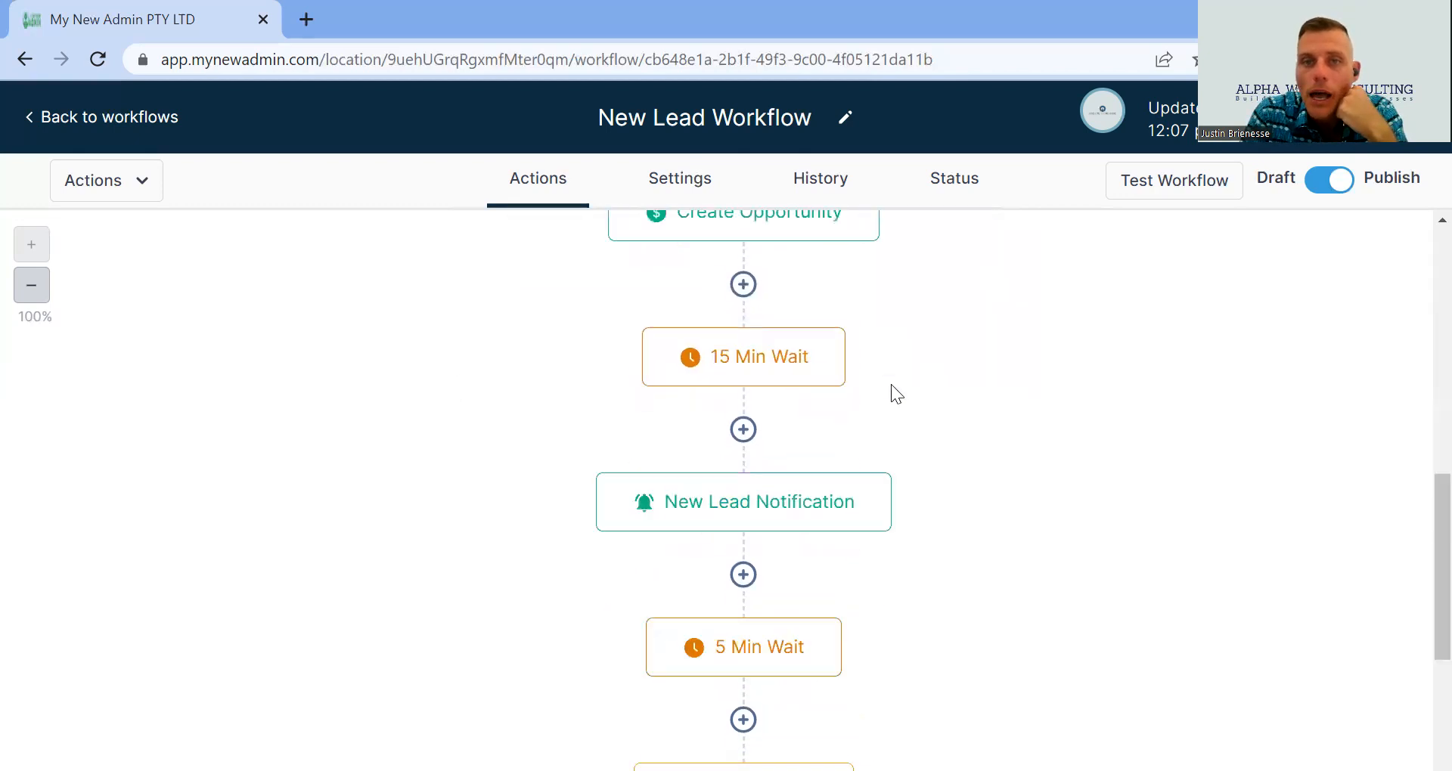
pyautogui.scroll(-6, 890, 385)
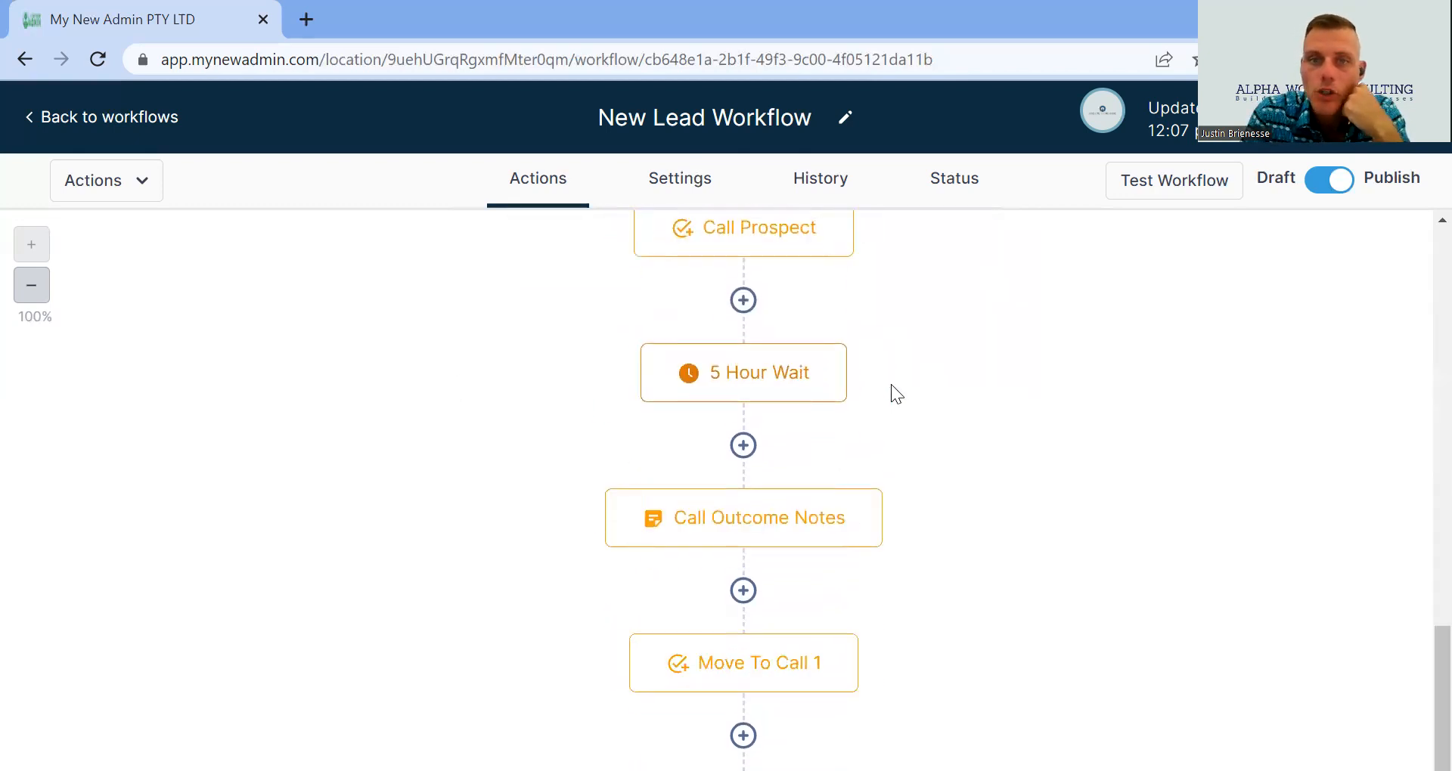
pyautogui.scroll(-3, 891, 385)
pyautogui.scroll(15, 889, 385)
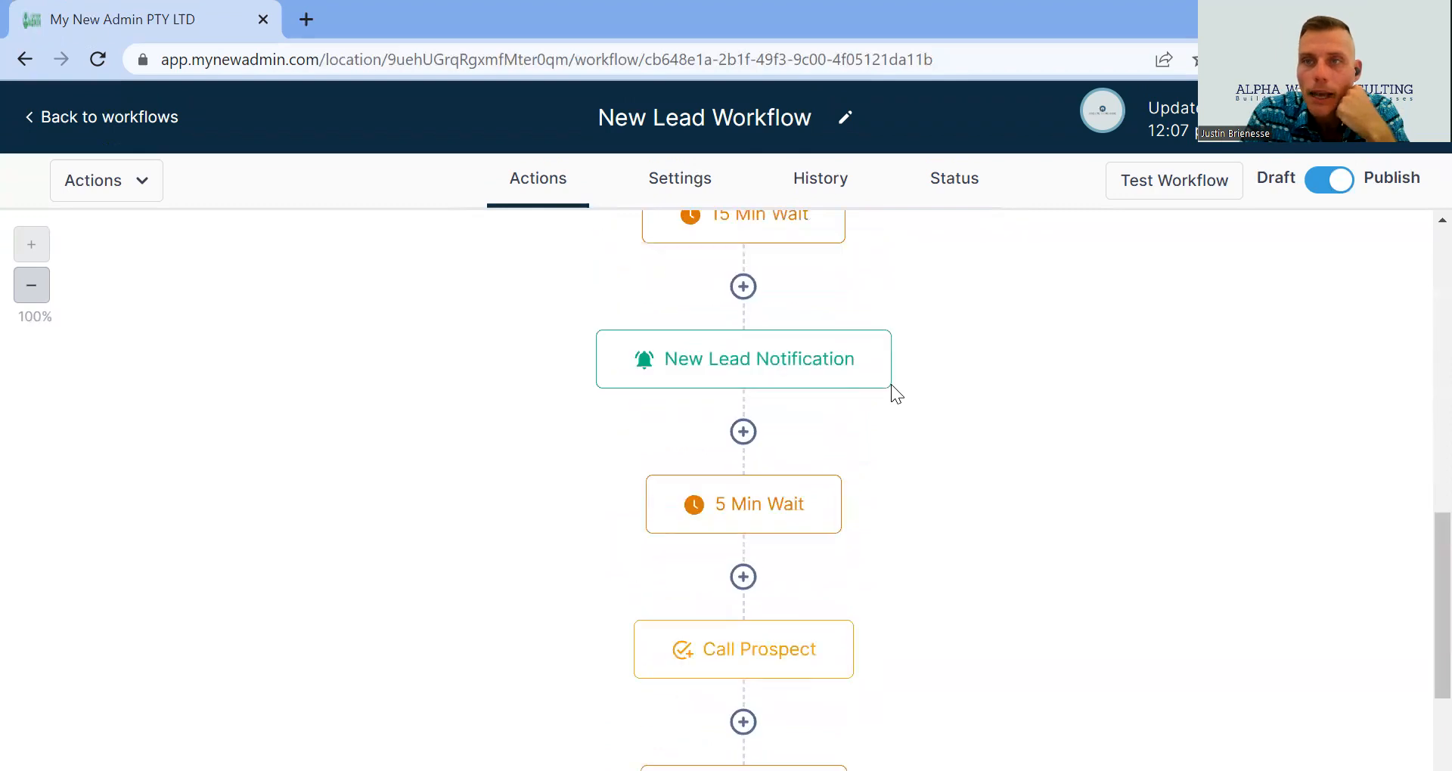
pyautogui.scroll(5, 891, 384)
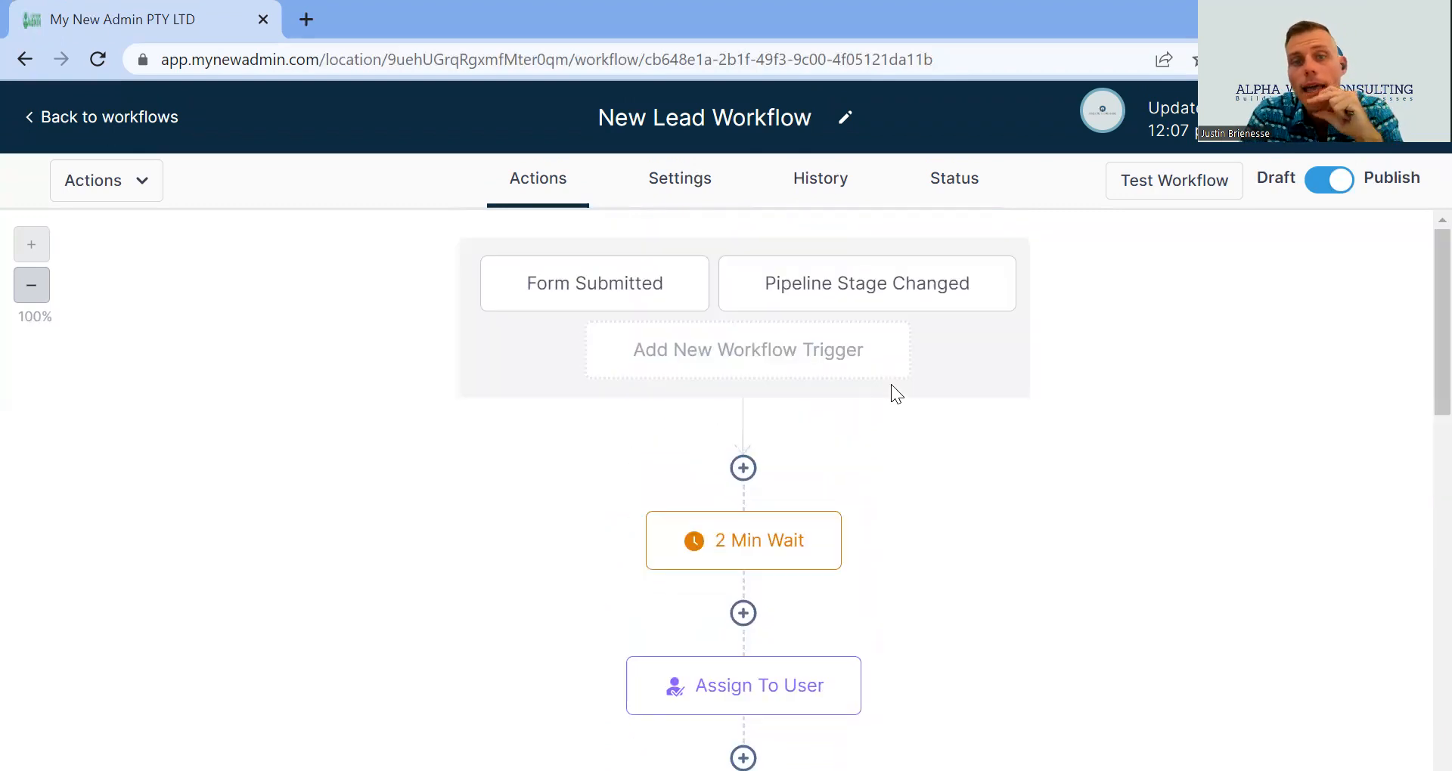
pyautogui.scroll(-5, 891, 384)
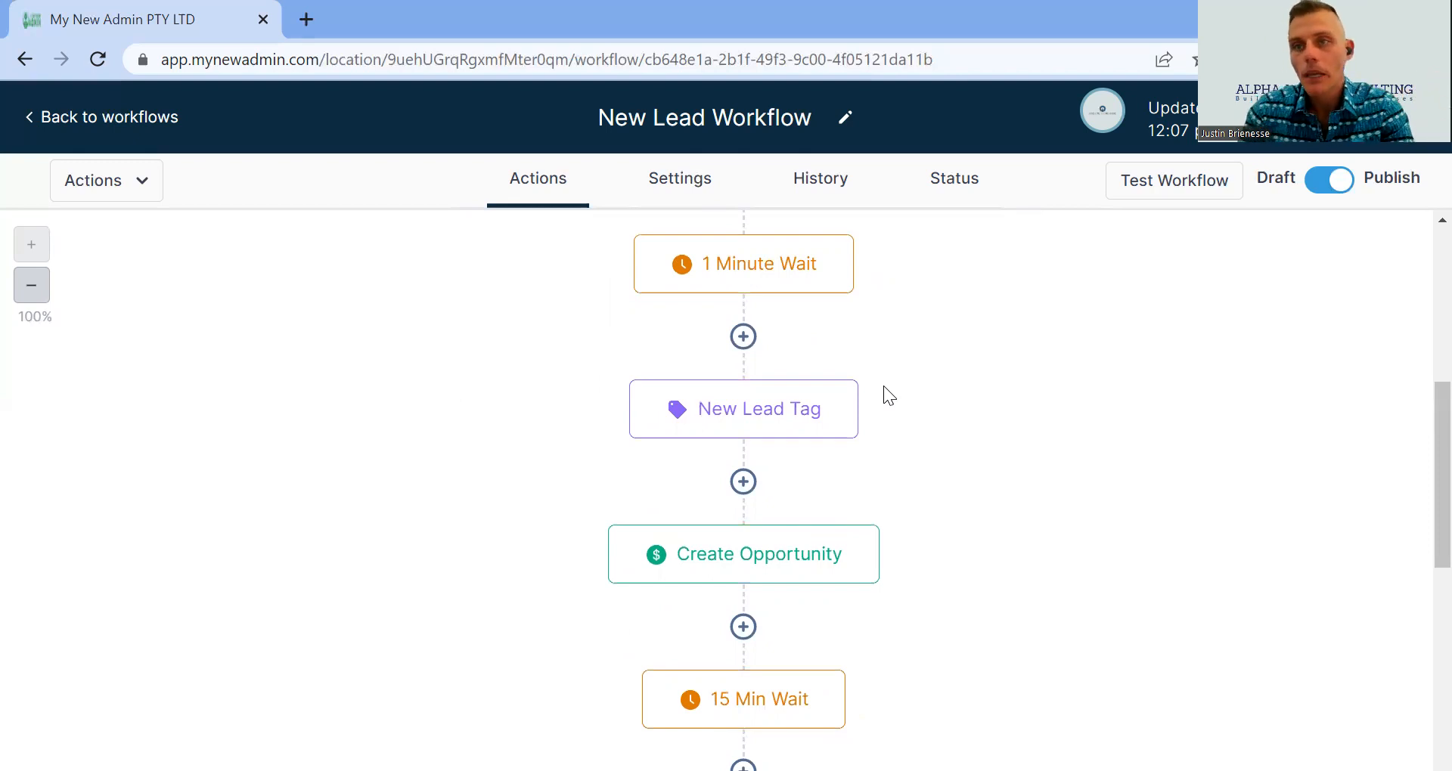
pyautogui.scroll(-9, 883, 386)
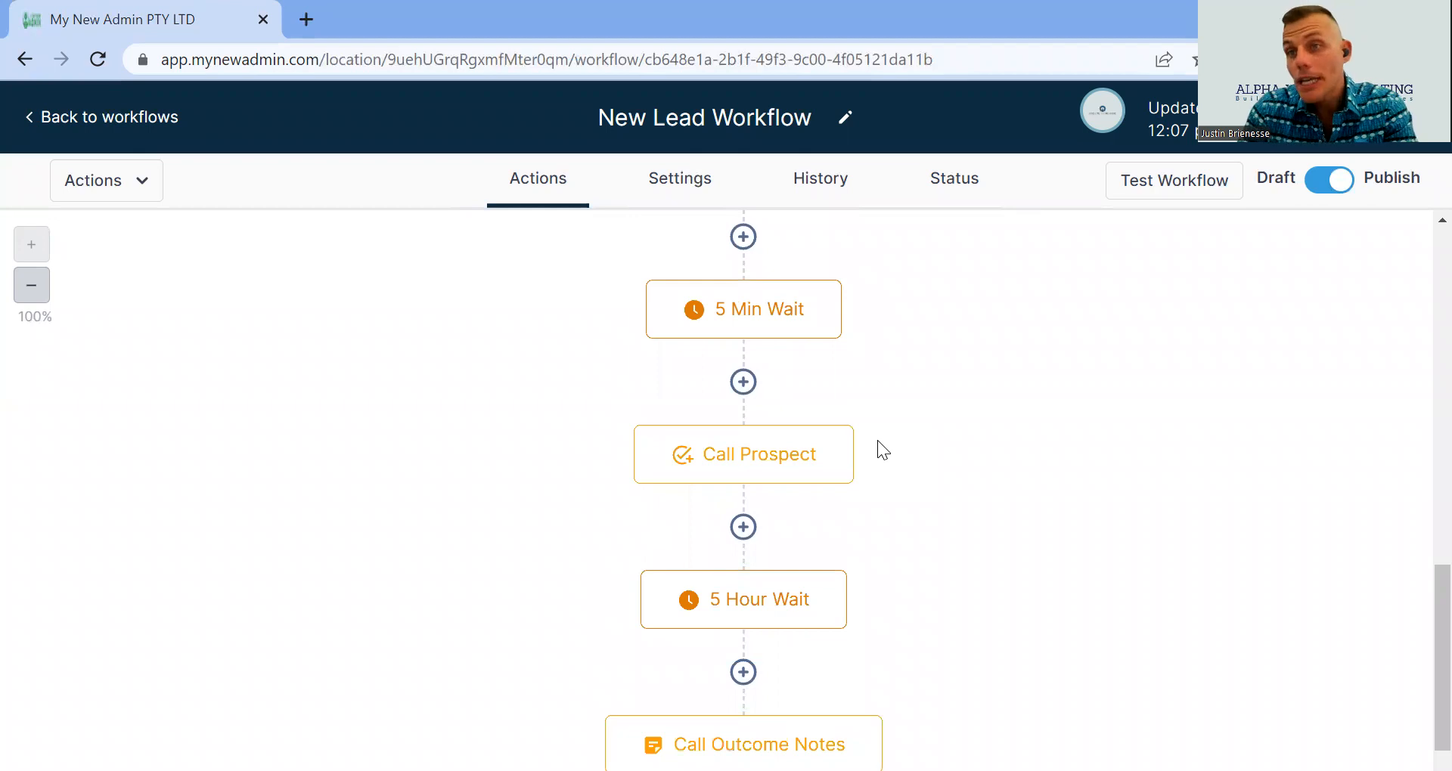